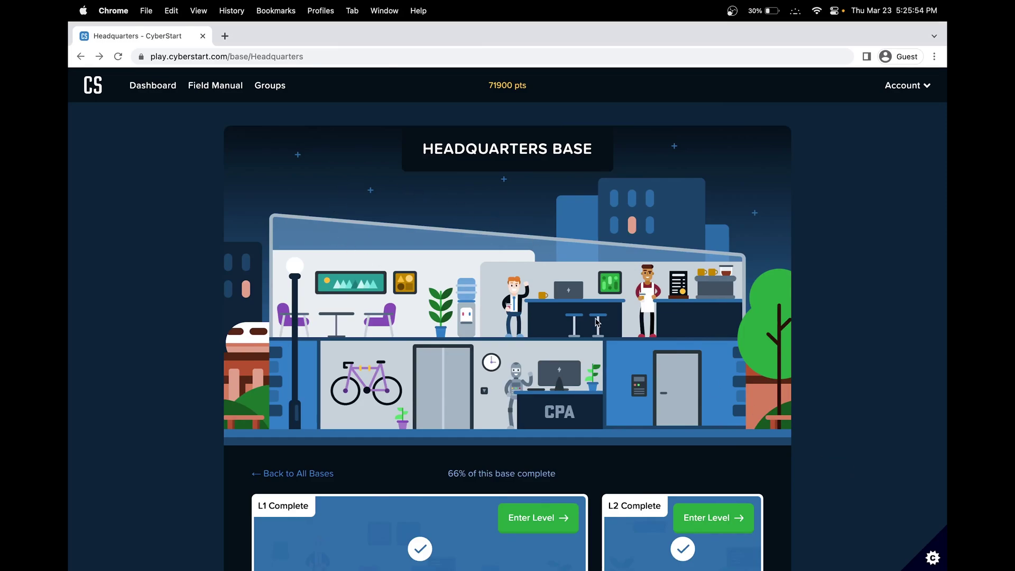
# Step: Enter Headquarters Level 2 and open the Decryption Ring (C01) challenge briefing
pyautogui.scroll(-3, 712, 164)
pyautogui.scroll(-5, 712, 164)
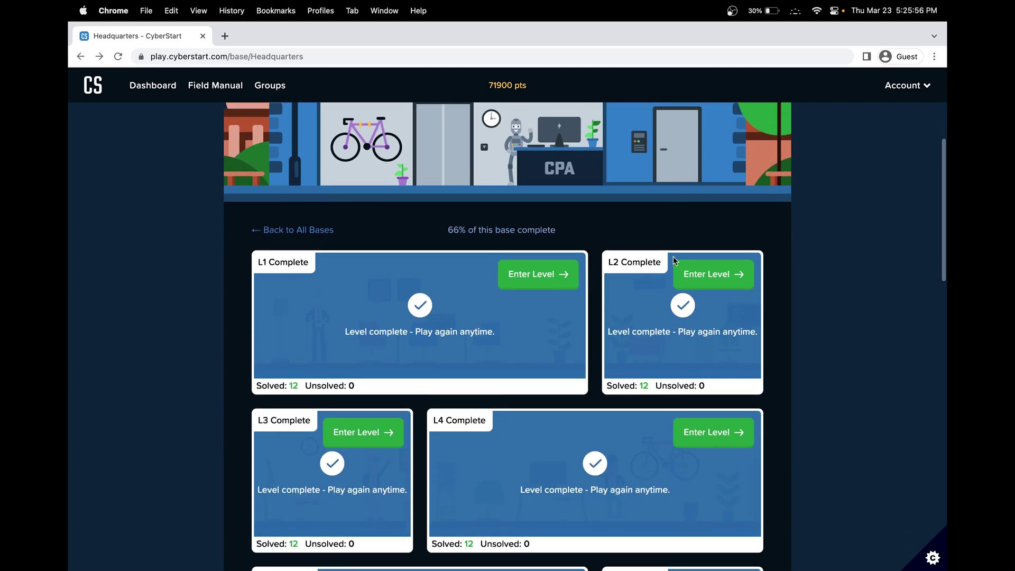
pyautogui.click(698, 284)
pyautogui.scroll(-5, 265, 374)
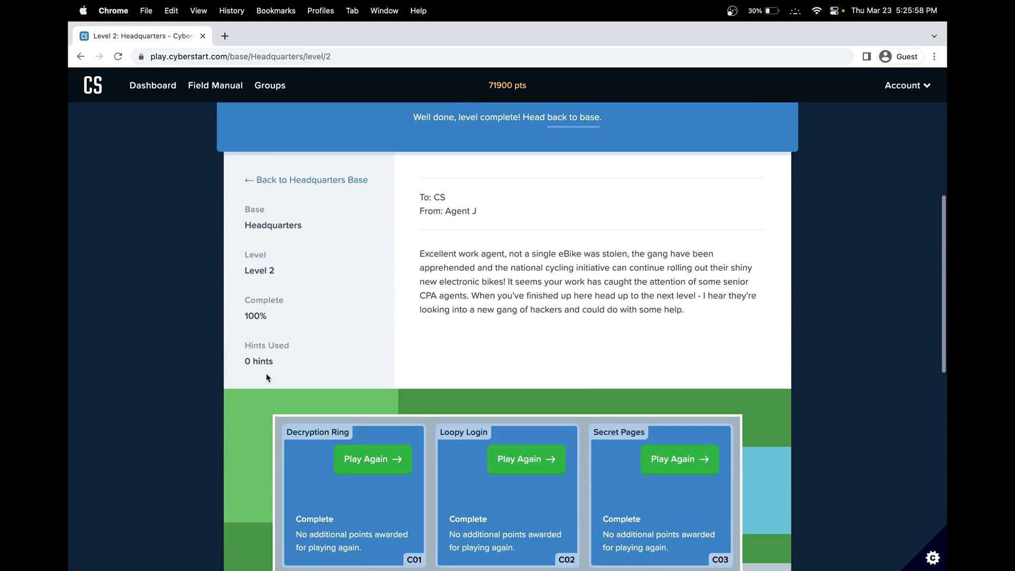
pyautogui.click(370, 461)
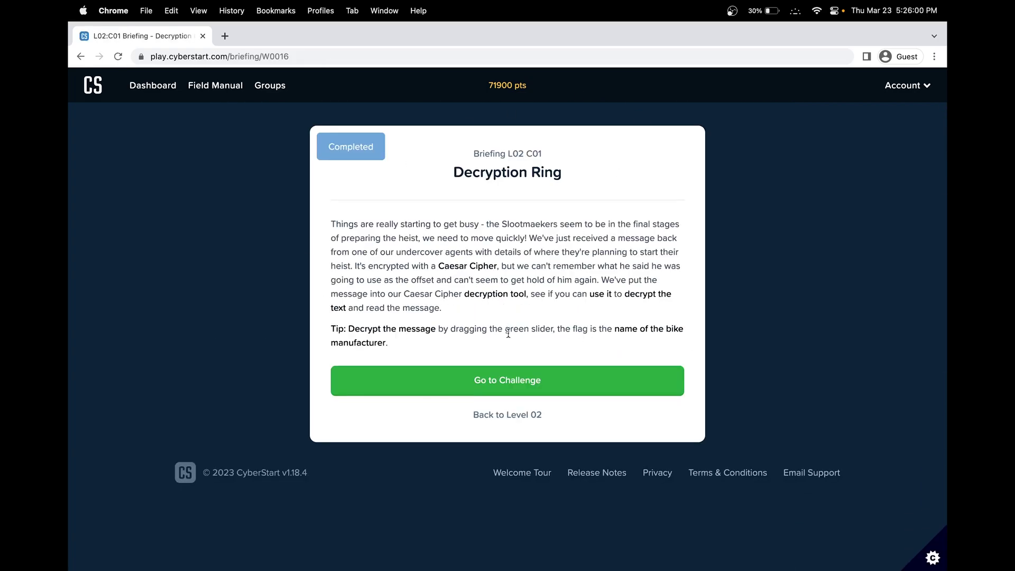
# Step: Start the Decryption Ring challenge and read its briefing, including the bike-manufacturer tip
pyautogui.click(518, 382)
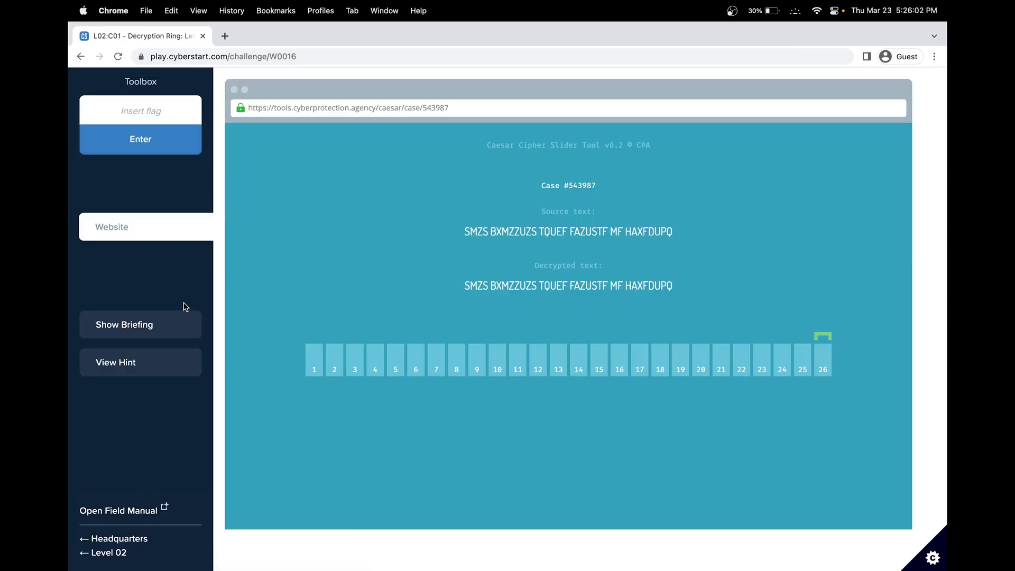
pyautogui.click(183, 320)
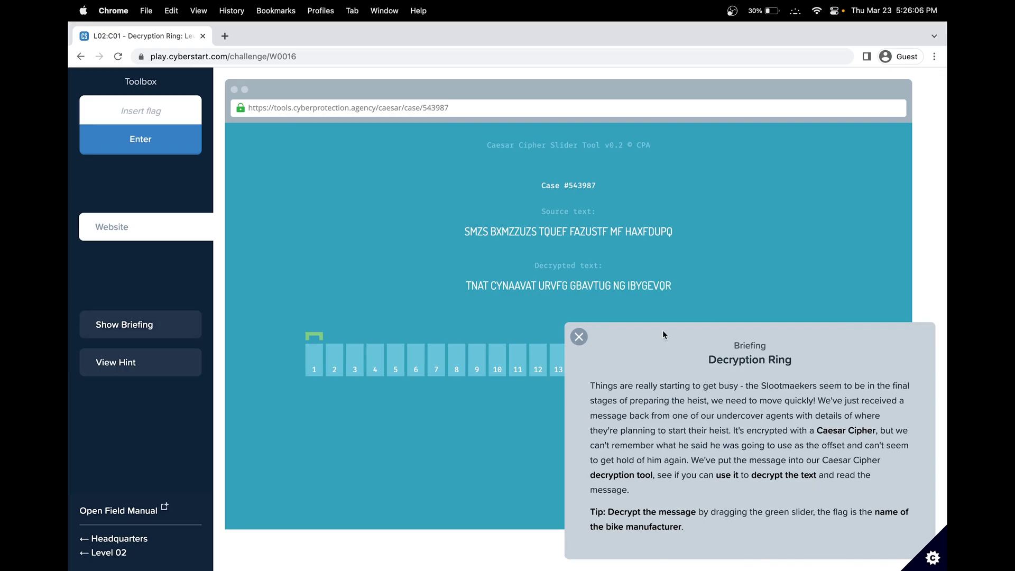
pyautogui.moveTo(462, 236); pyautogui.dragTo(714, 239)
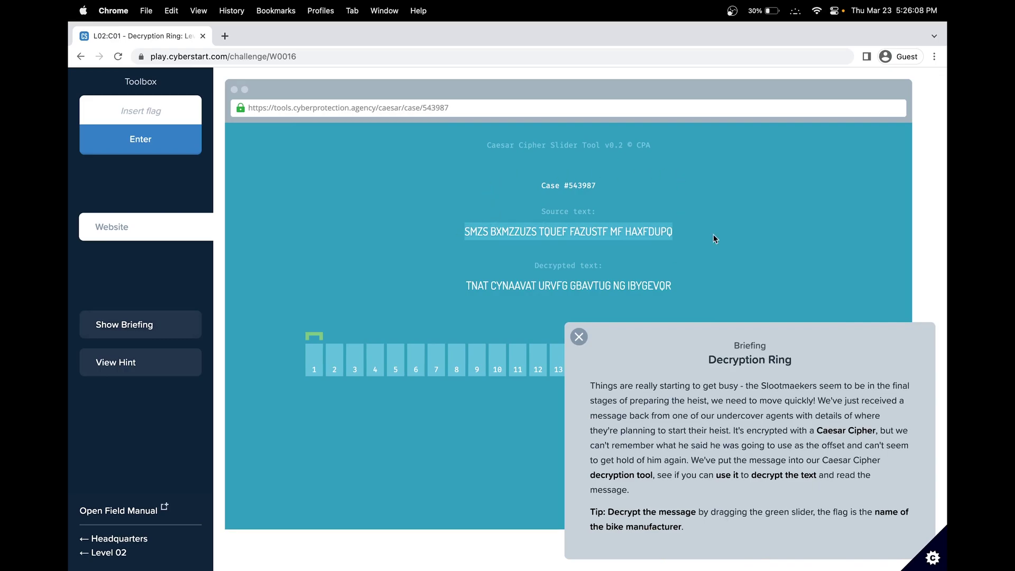
pyautogui.click(774, 389)
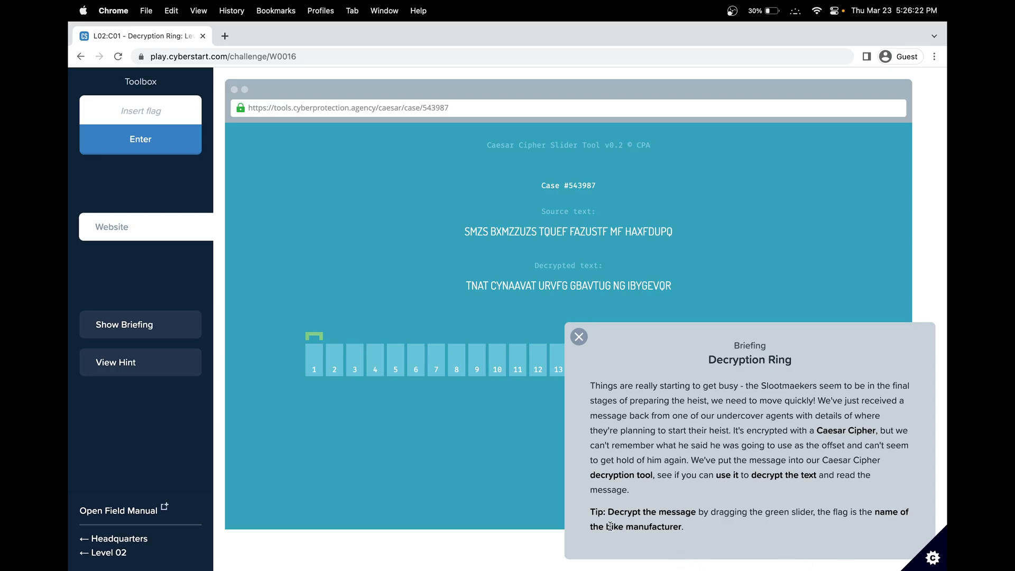
pyautogui.moveTo(612, 526); pyautogui.dragTo(662, 527)
# Step: Slide the Caesar offset to 14 so the message decodes to GANG PLANNING HEIST TONIGHT AT VOLTRIDE
pyautogui.click(580, 337)
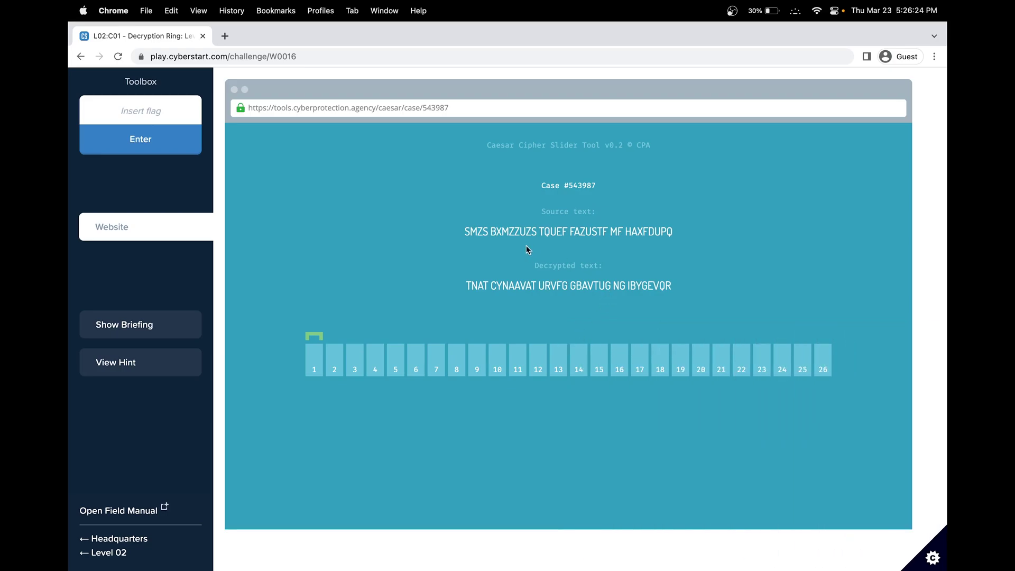
pyautogui.moveTo(466, 231); pyautogui.dragTo(668, 231)
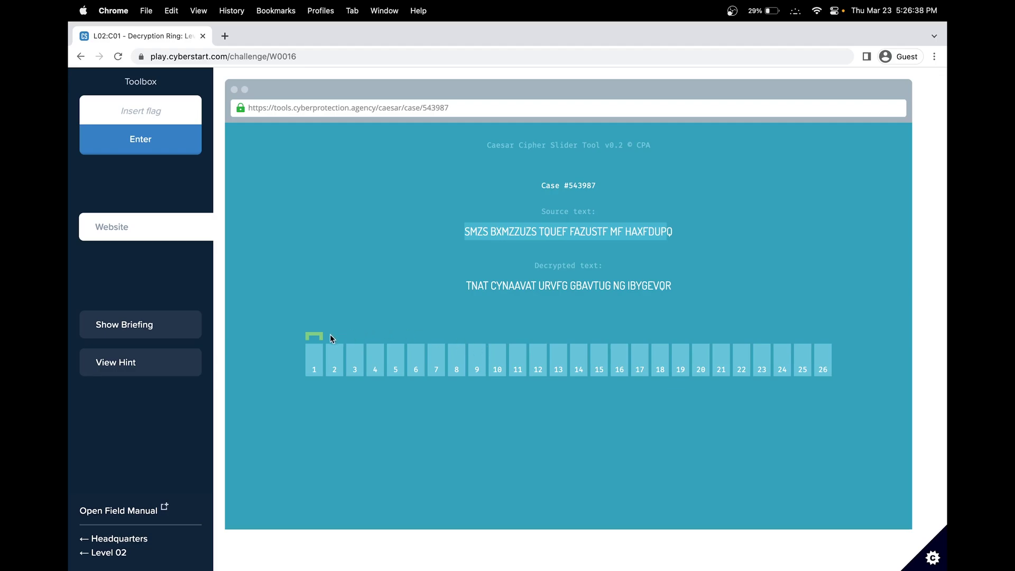
pyautogui.moveTo(319, 339)
pyautogui.mouseDown()
pyautogui.moveTo(651, 354)
pyautogui.moveTo(825, 337)
pyautogui.mouseUp()
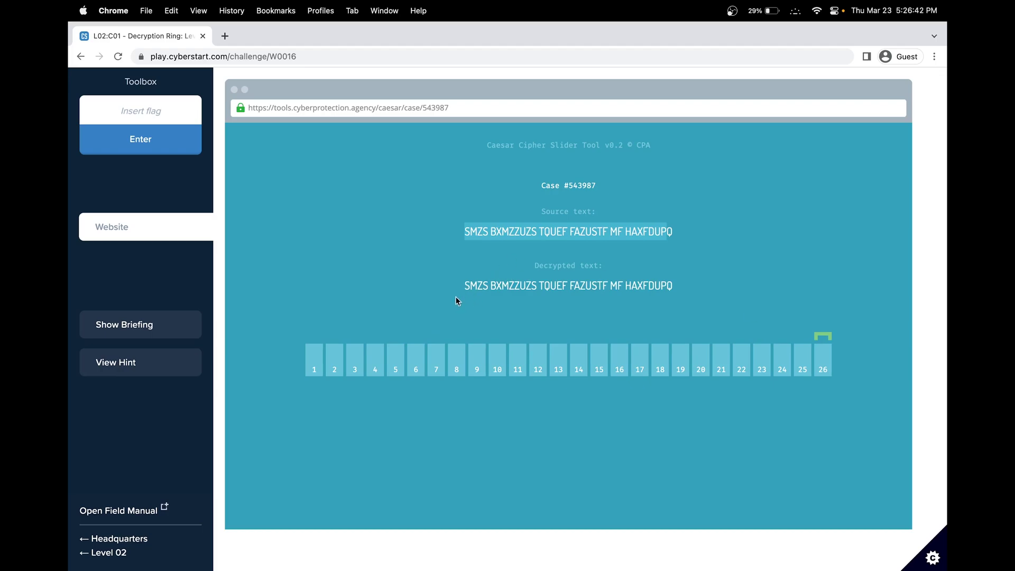
pyautogui.moveTo(831, 336); pyautogui.dragTo(581, 334)
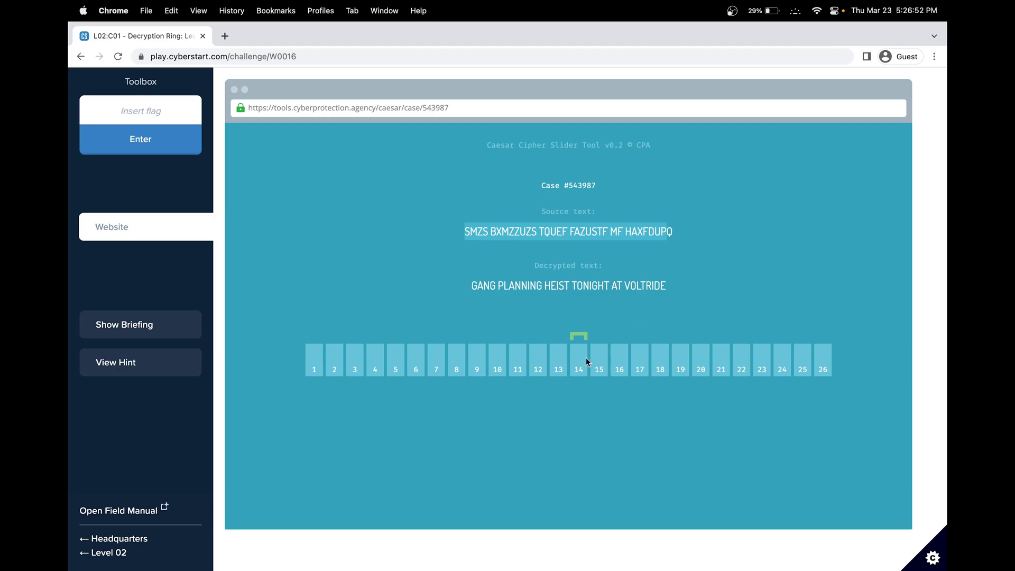
# Step: Submit VOLTRIDE as the flag and continue to the Loopy Login challenge
pyautogui.doubleClick(637, 287)
pyautogui.press('super+c')
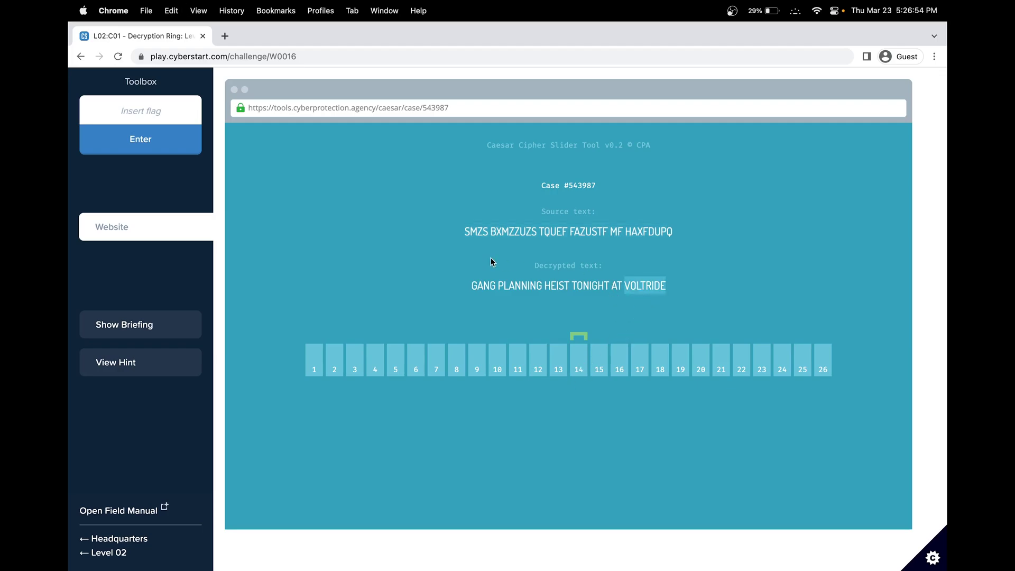
pyautogui.click(191, 111)
pyautogui.press('super+v')
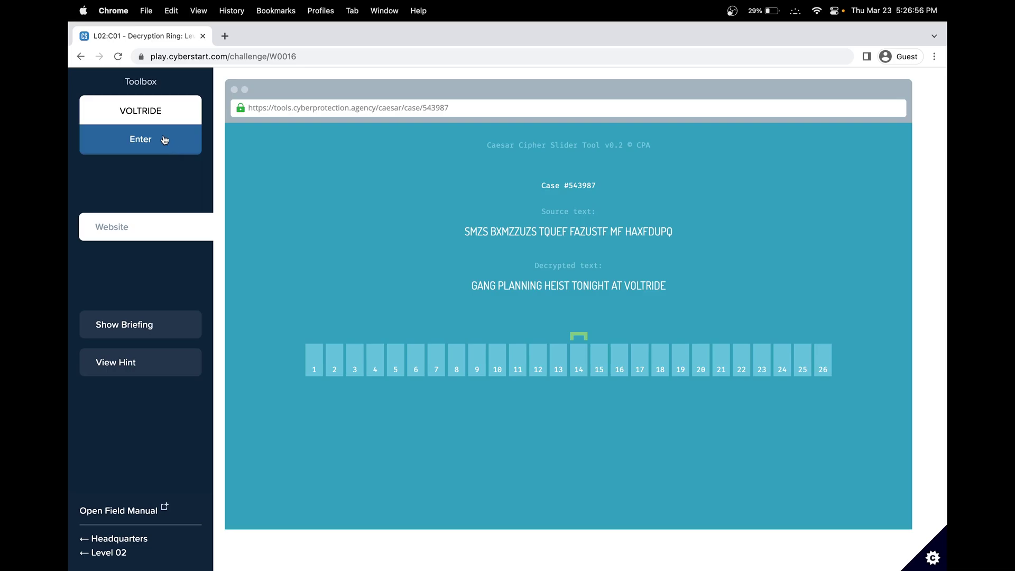
pyautogui.click(164, 140)
pyautogui.click(849, 299)
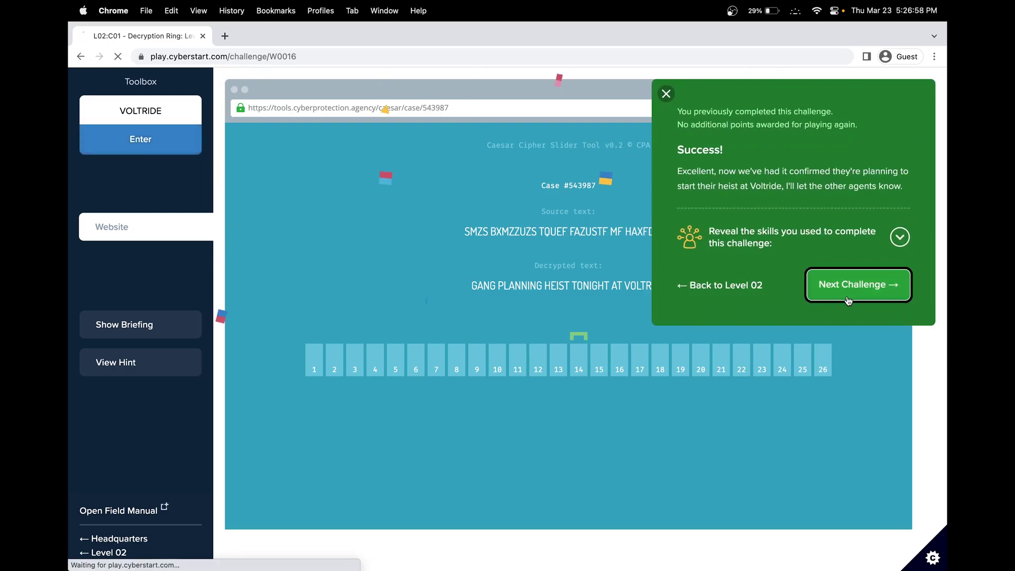
# Step: Start Loopy Login, read the briefing tip about something suspicious, and close it
pyautogui.click(506, 304)
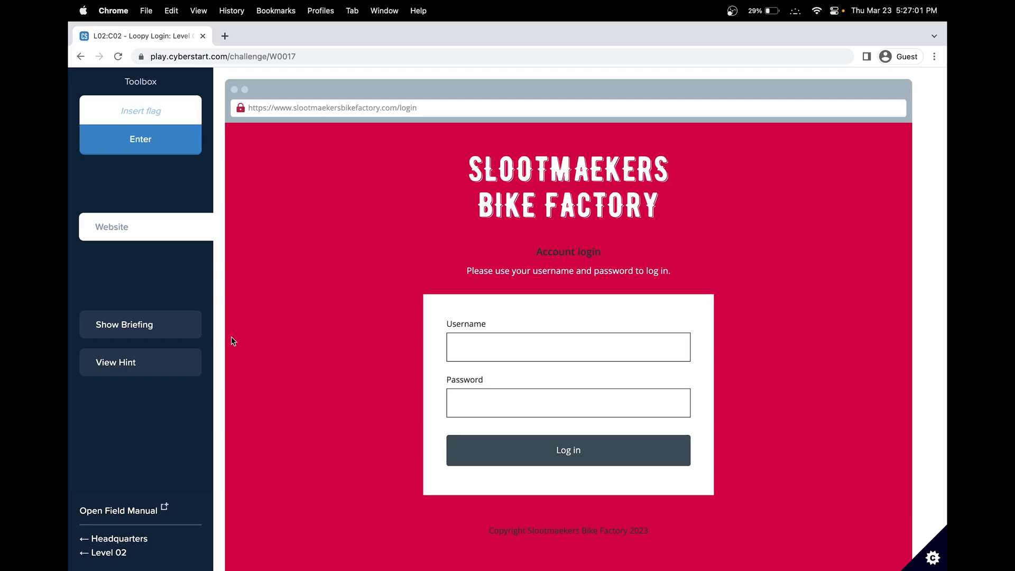
pyautogui.click(162, 336)
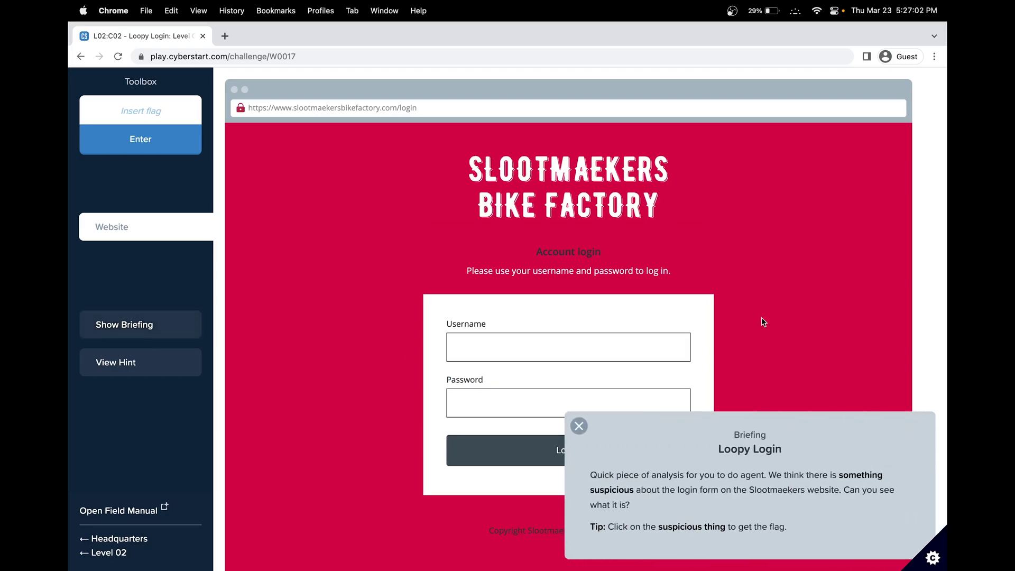
pyautogui.scroll(-1, 764, 321)
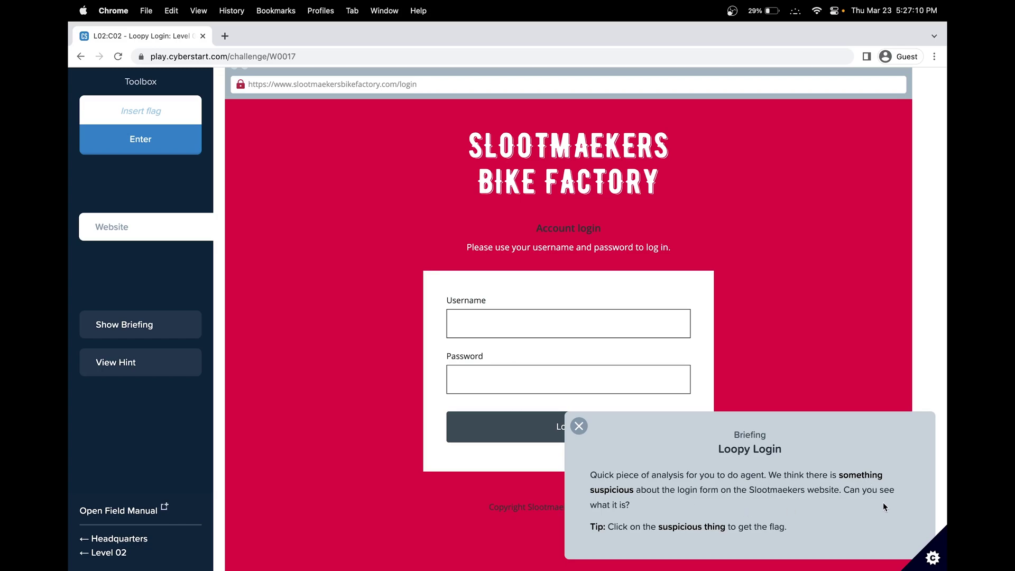
pyautogui.doubleClick(674, 527)
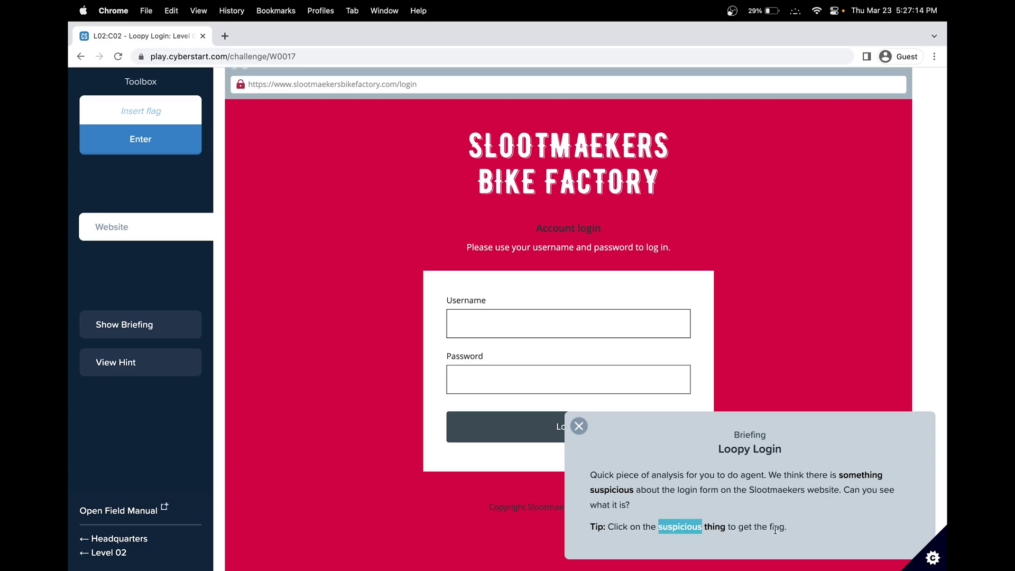
pyautogui.click(579, 427)
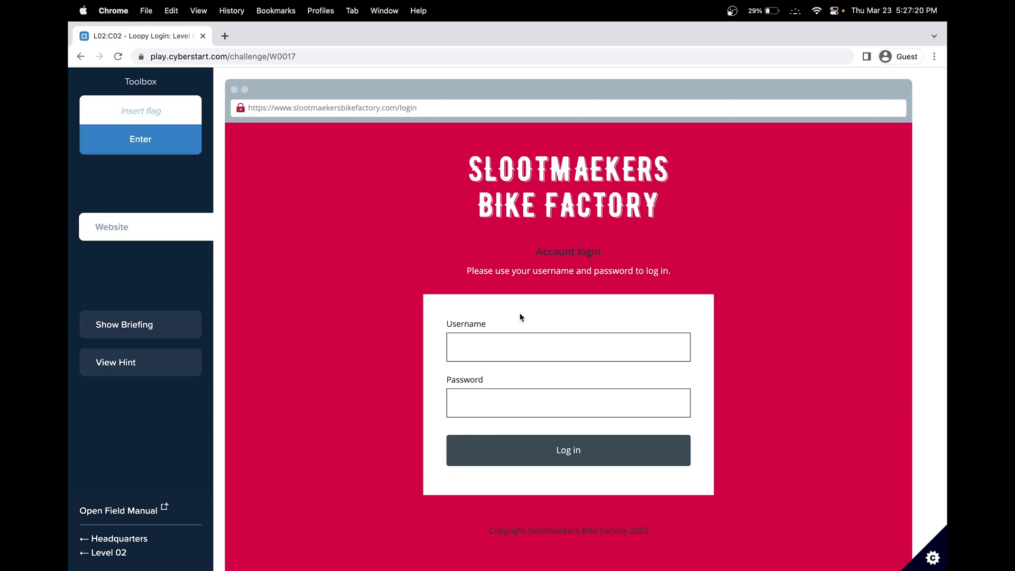
pyautogui.rightClick(617, 350)
pyautogui.click(633, 516)
pyautogui.hotkey('ctrl', 'a')
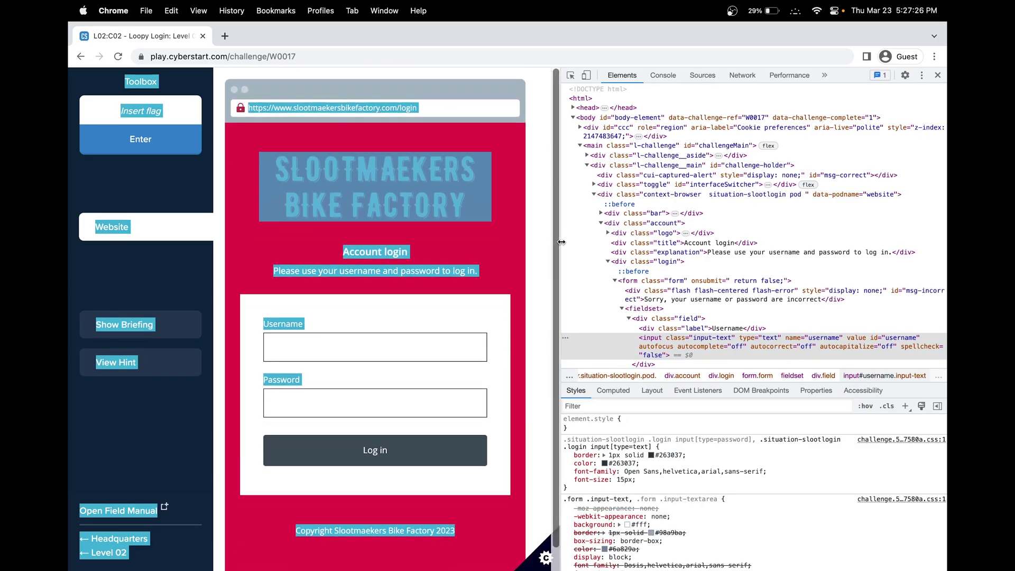
pyautogui.click(594, 243)
pyautogui.click(938, 75)
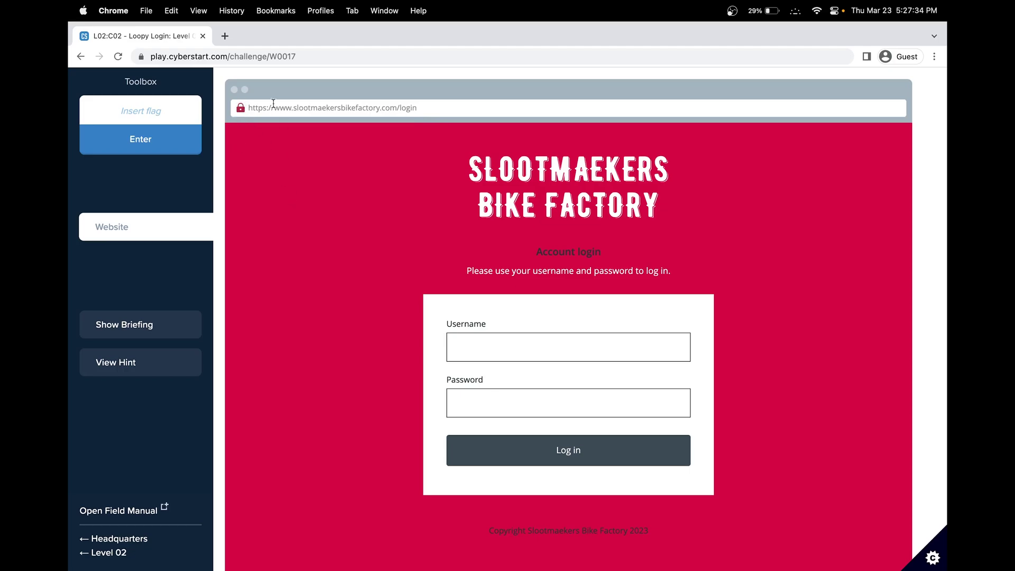
# Step: Submit the flag revealed by the insecure padlock warning and check the Observation skill
pyautogui.click(239, 109)
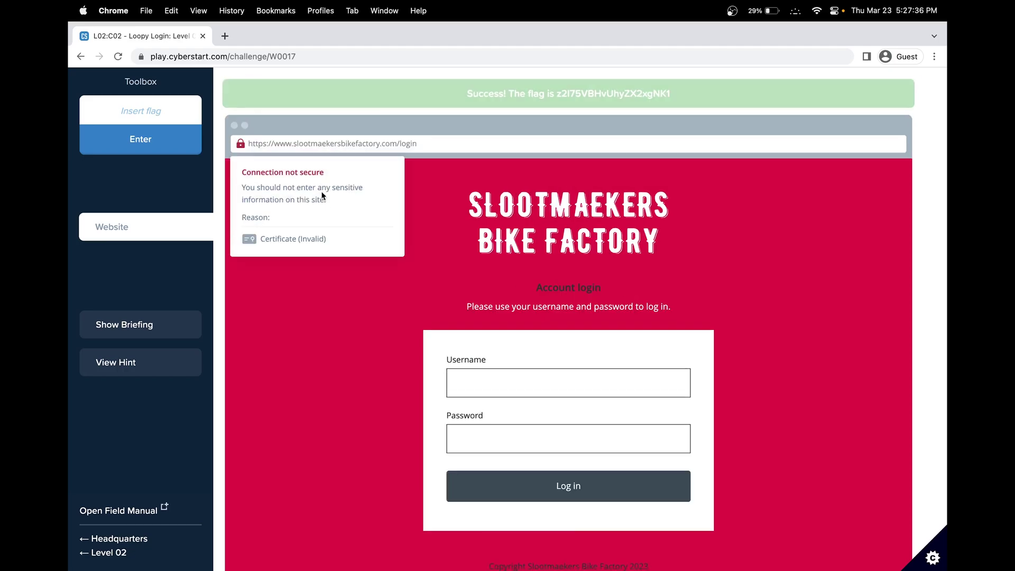
pyautogui.doubleClick(587, 95)
pyautogui.press('super+c')
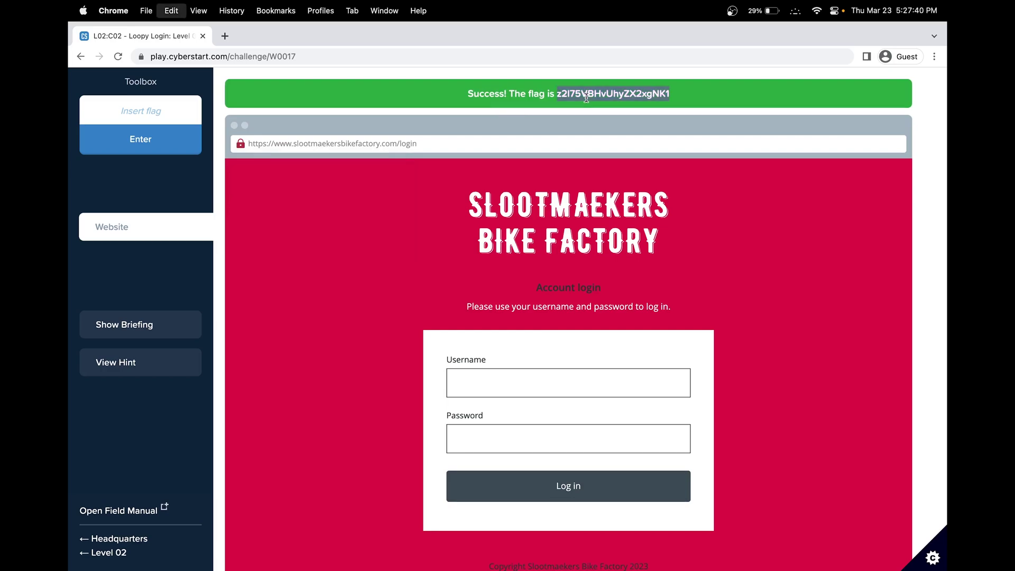
pyautogui.click(165, 111)
pyautogui.press('super+v')
pyautogui.click(178, 142)
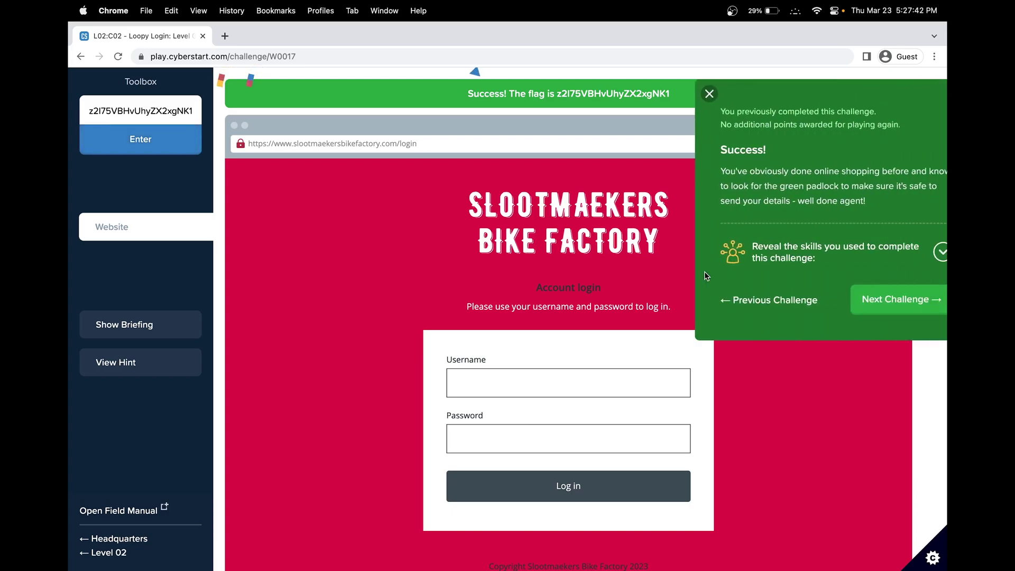
pyautogui.click(901, 257)
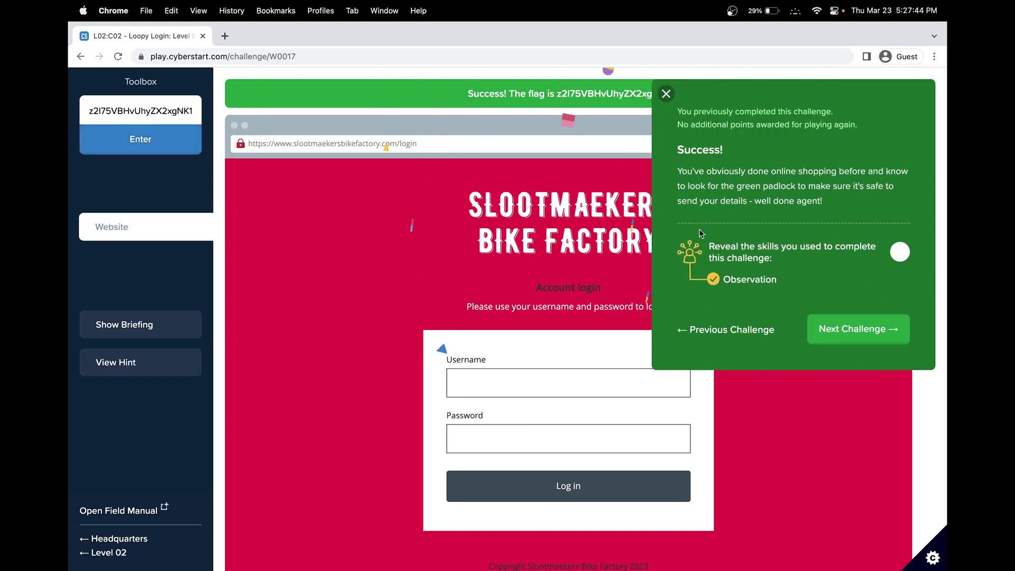
pyautogui.click(861, 338)
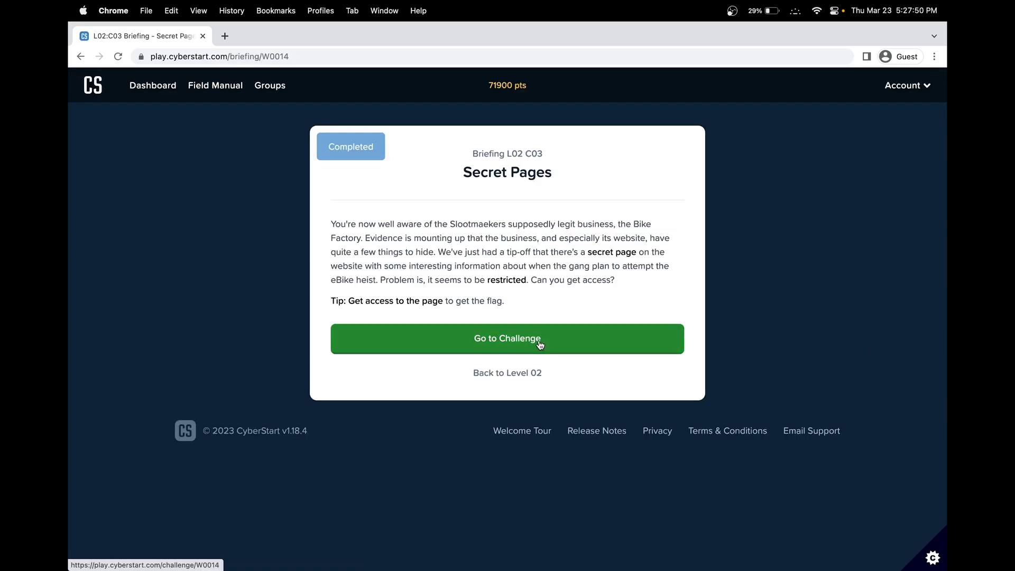
# Step: Start Secret Pages, read the briefing about the restricted secret page, and close it
pyautogui.click(540, 345)
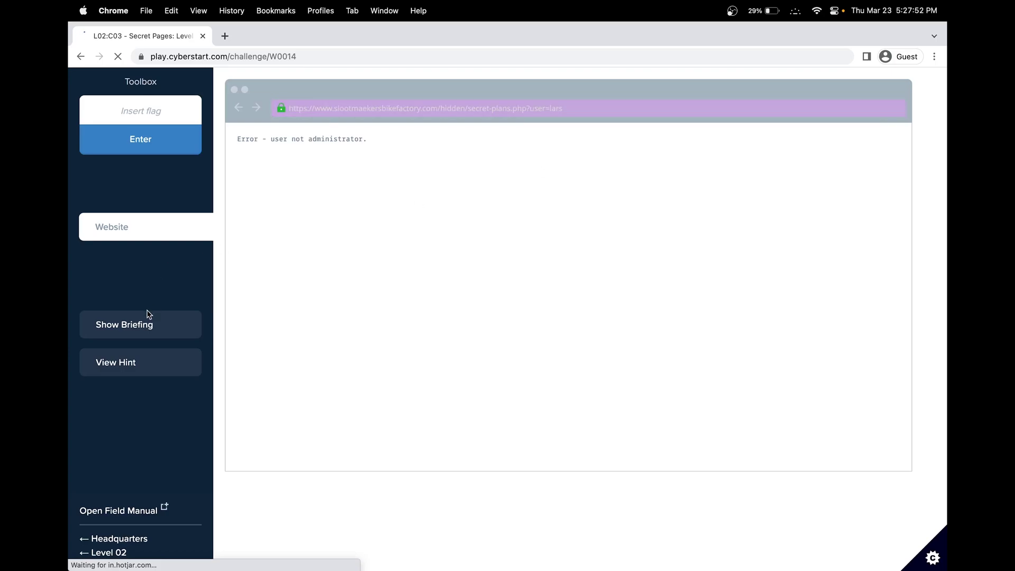
pyautogui.click(146, 324)
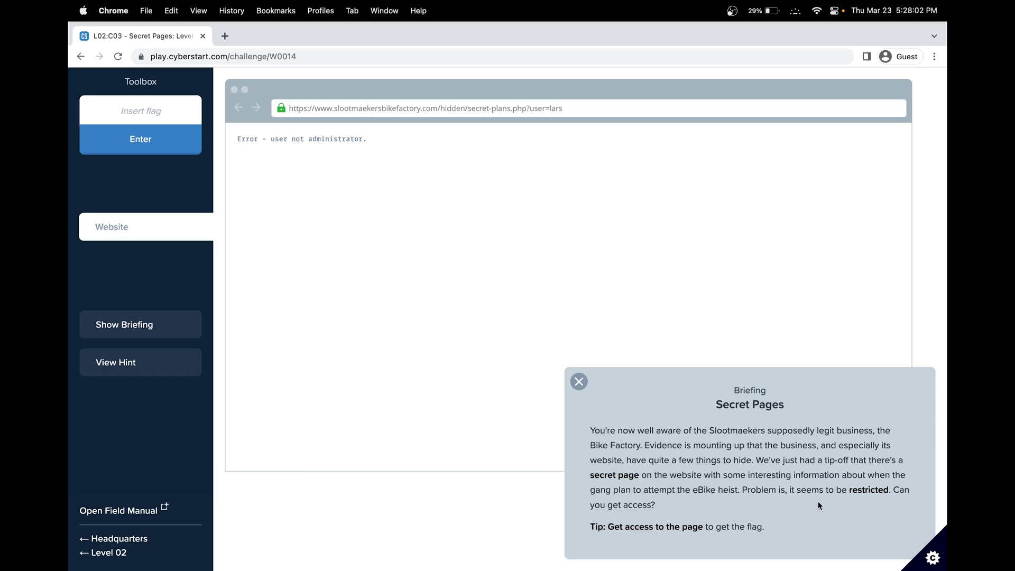
pyautogui.moveTo(743, 491); pyautogui.dragTo(846, 491)
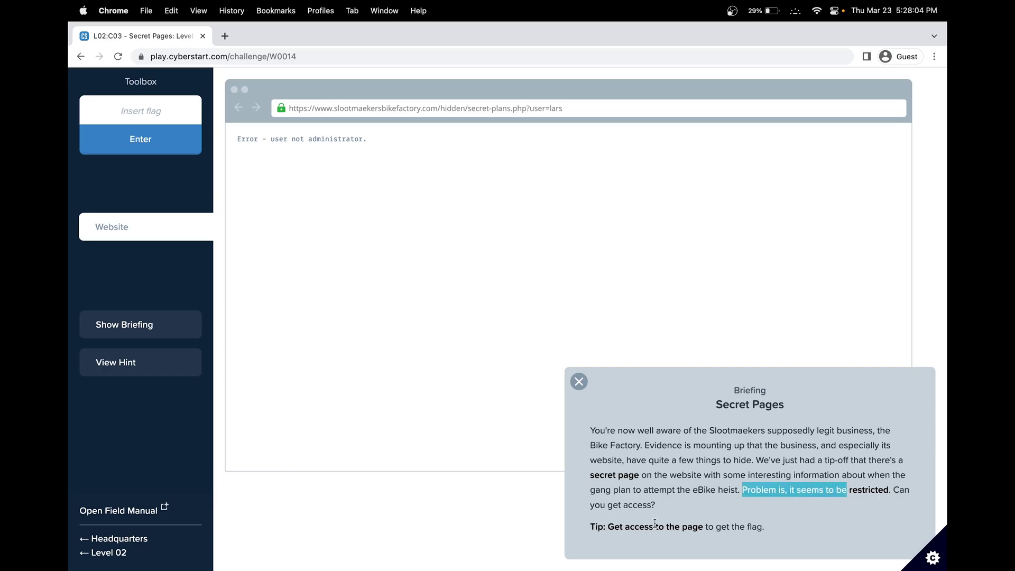
pyautogui.moveTo(587, 476); pyautogui.dragTo(862, 479)
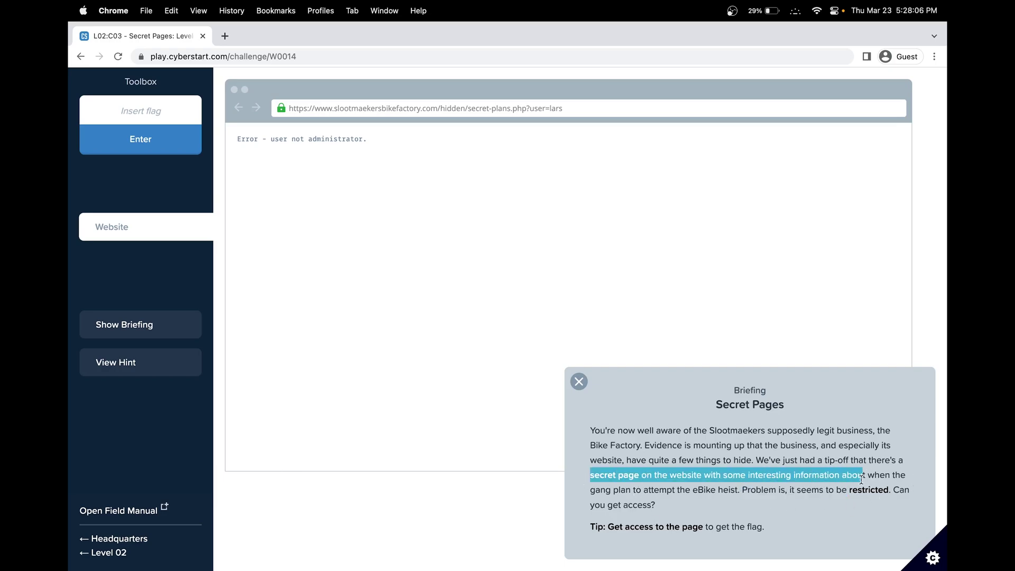
pyautogui.click(601, 531)
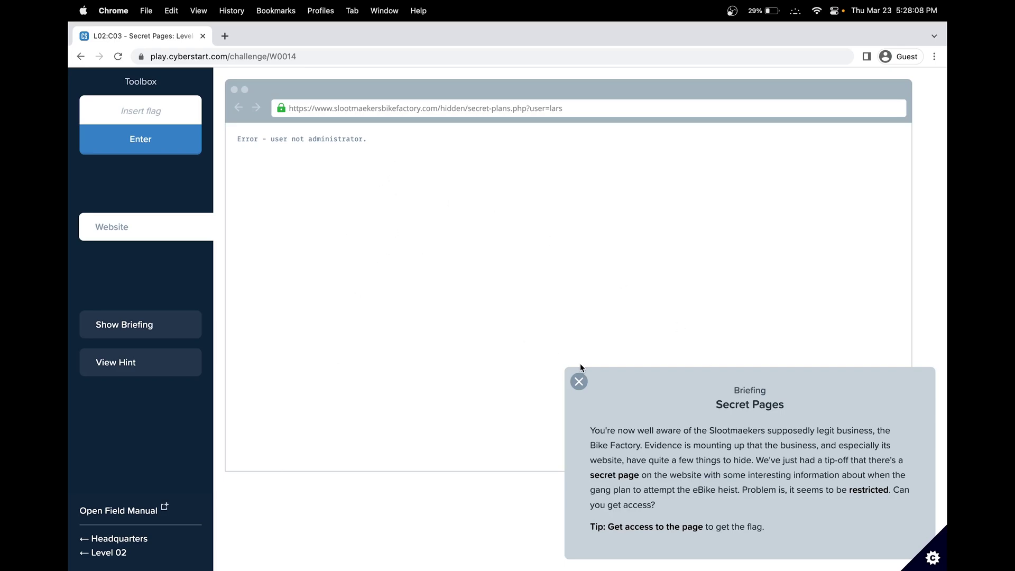
pyautogui.click(579, 382)
pyautogui.moveTo(546, 109); pyautogui.dragTo(319, 186)
pyautogui.click(296, 139)
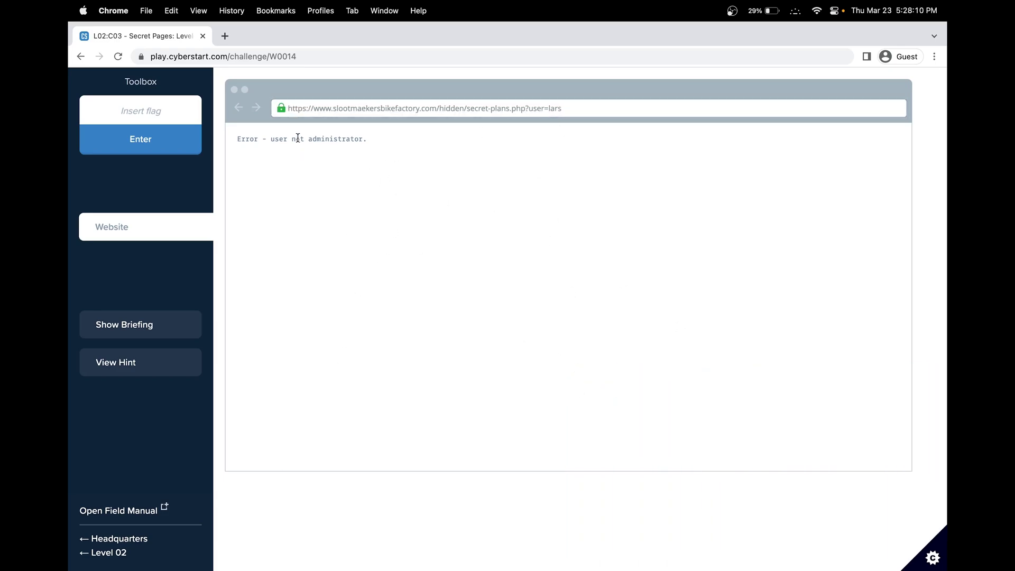
pyautogui.rightClick(379, 177)
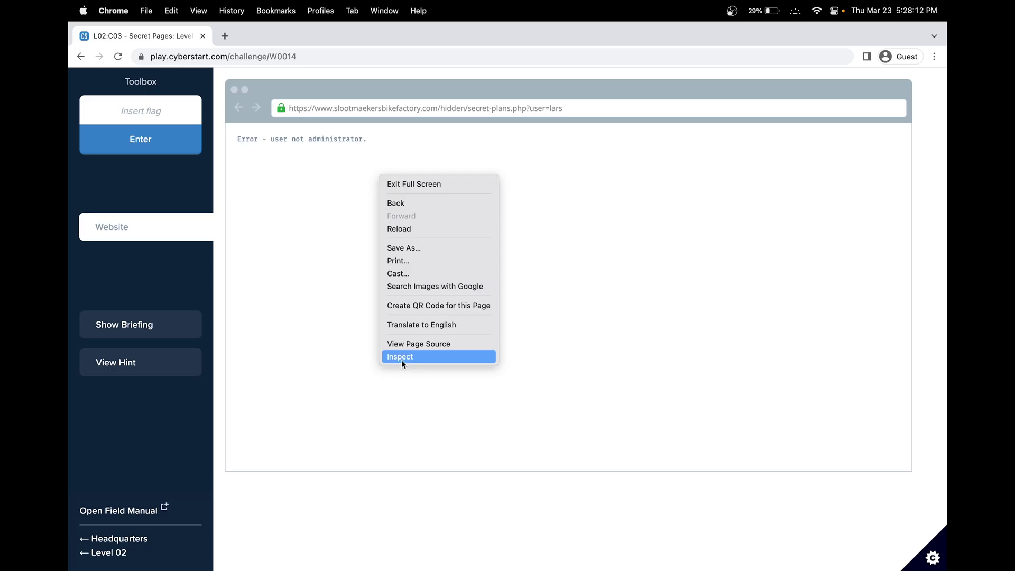
pyautogui.click(400, 358)
pyautogui.scroll(-2, 740, 313)
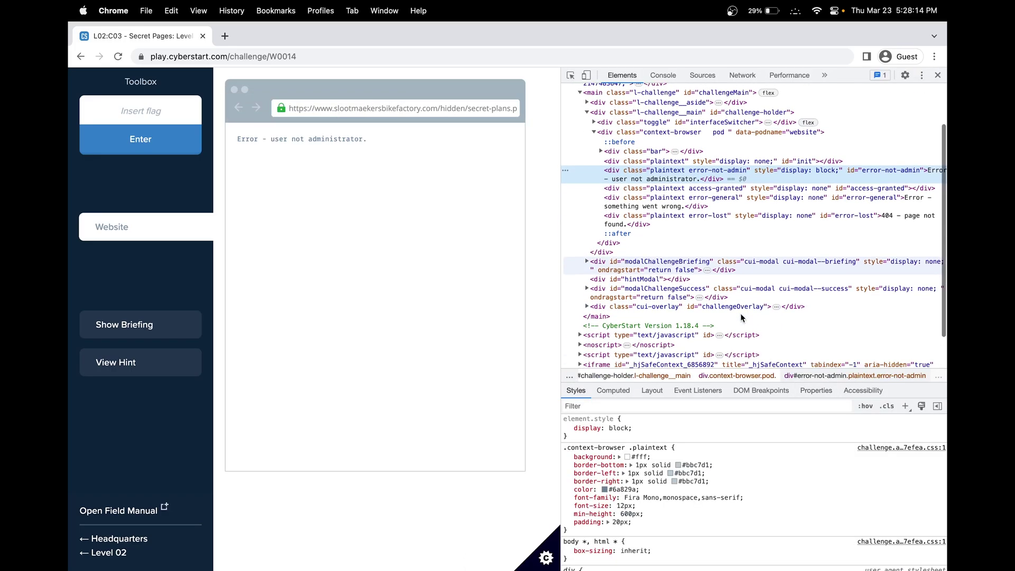
pyautogui.click(601, 152)
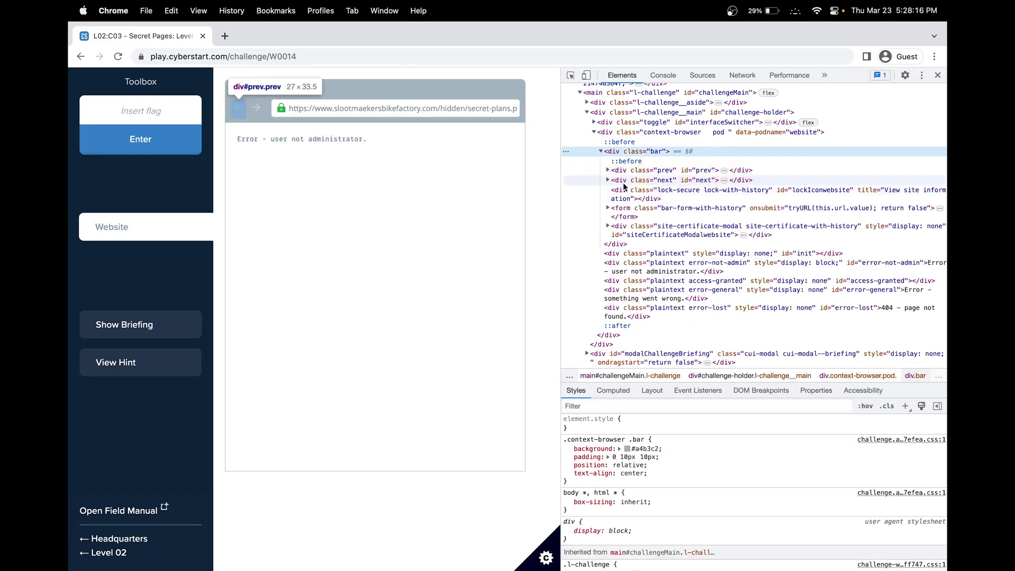
pyautogui.scroll(-3, 656, 231)
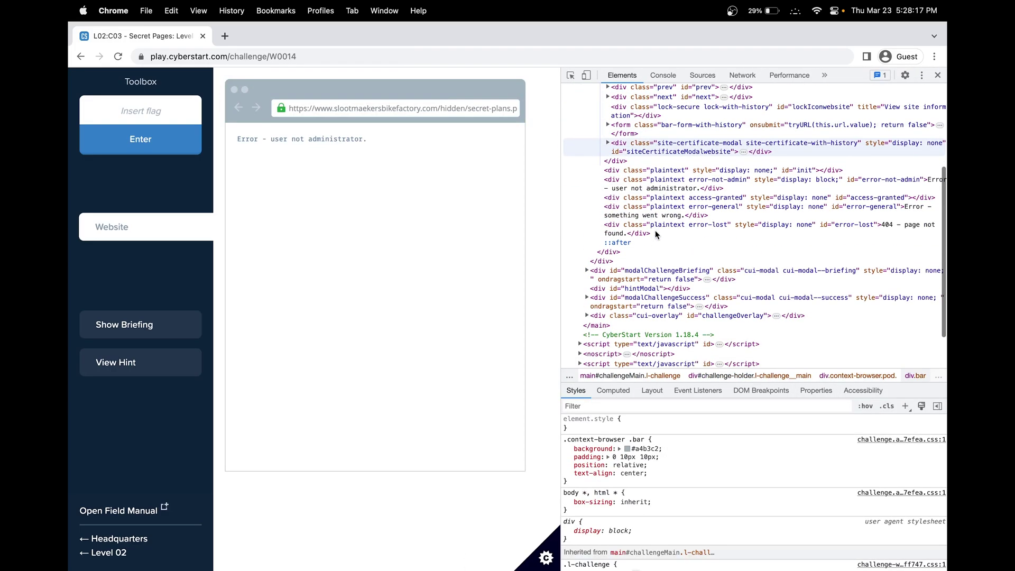
pyautogui.click(937, 76)
pyautogui.moveTo(279, 108); pyautogui.dragTo(493, 108)
# Step: Change the page address parameter from ?user=lars to ?user=admin and load it
pyautogui.click(542, 108)
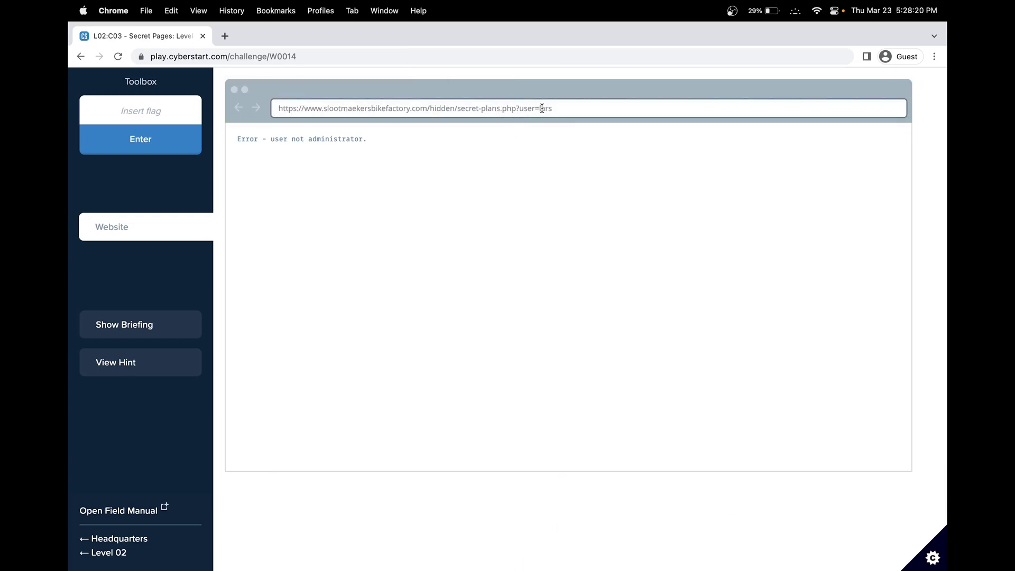
pyautogui.click(483, 109)
pyautogui.moveTo(518, 109); pyautogui.dragTo(554, 108)
pyautogui.click(554, 108)
pyautogui.doubleClick(528, 109)
pyautogui.click(565, 108)
pyautogui.press('BackSpace')
pyautogui.press('BackSpace')
pyautogui.doubleClick(312, 138)
pyautogui.click(611, 108)
pyautogui.press('Return')
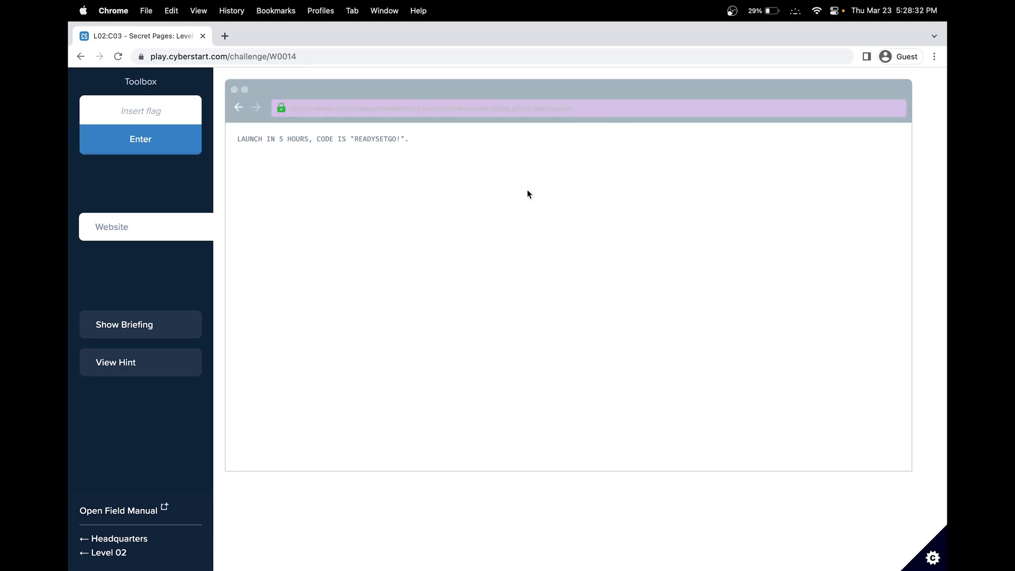
# Step: Submit the revealed launch code READYSETGO as the flag
pyautogui.doubleClick(374, 139)
pyautogui.press('super+c')
pyautogui.click(143, 110)
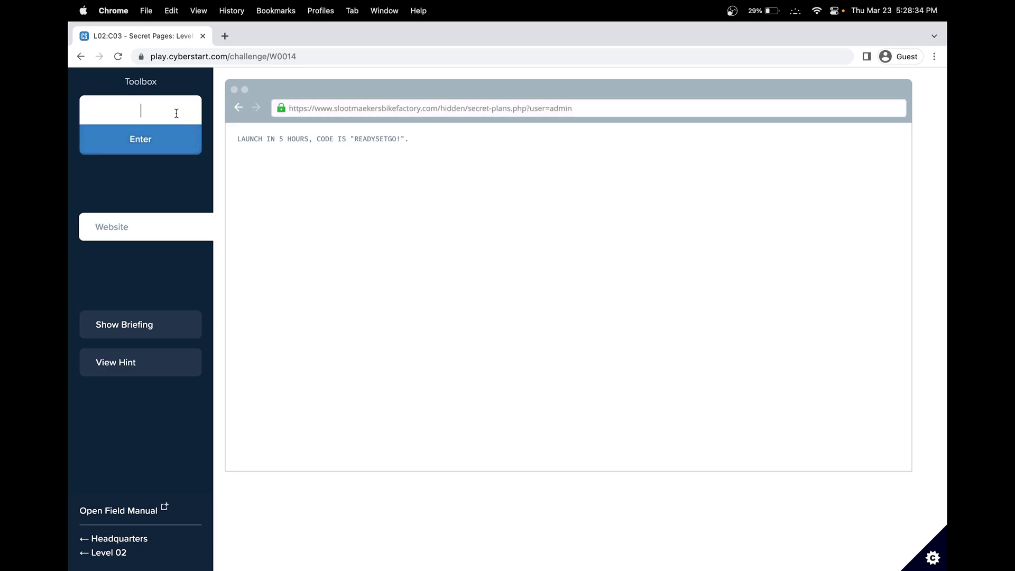
pyautogui.press('super+v')
pyautogui.click(151, 153)
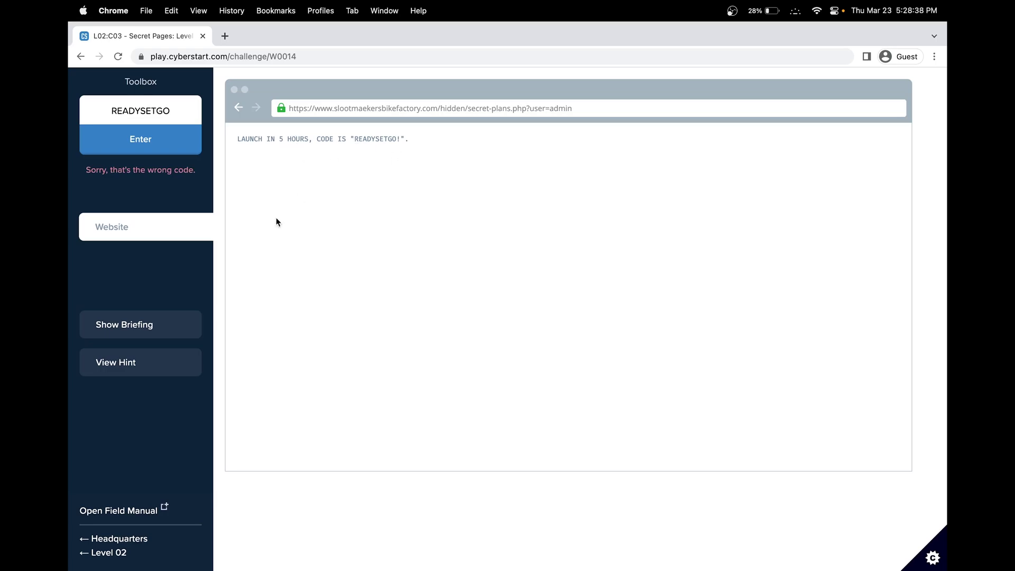
# Step: Re-read the briefing and try the number 5 from the launch message as the flag
pyautogui.click(174, 333)
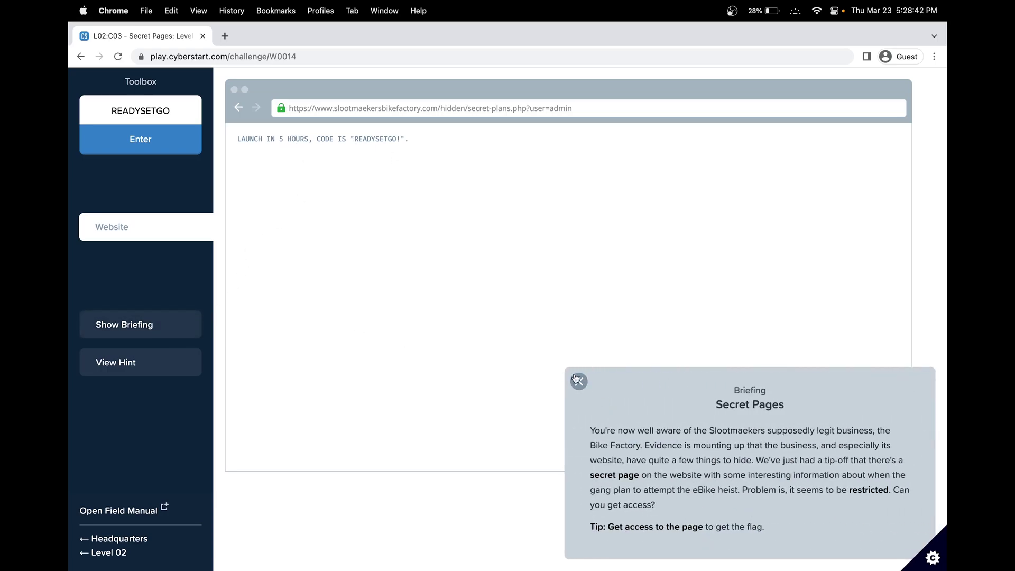
pyautogui.click(579, 381)
pyautogui.tripleClick(598, 106)
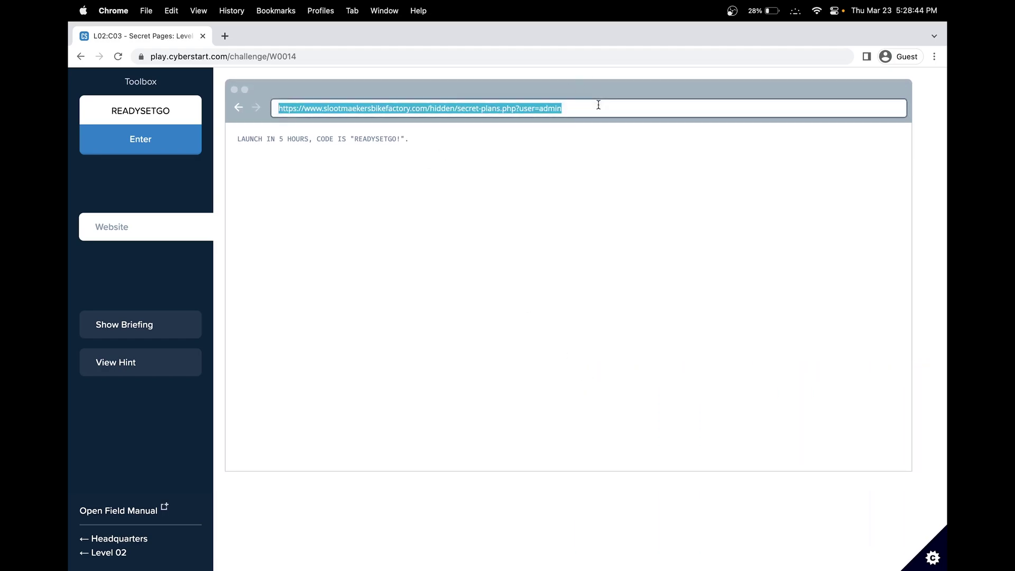
pyautogui.click(193, 320)
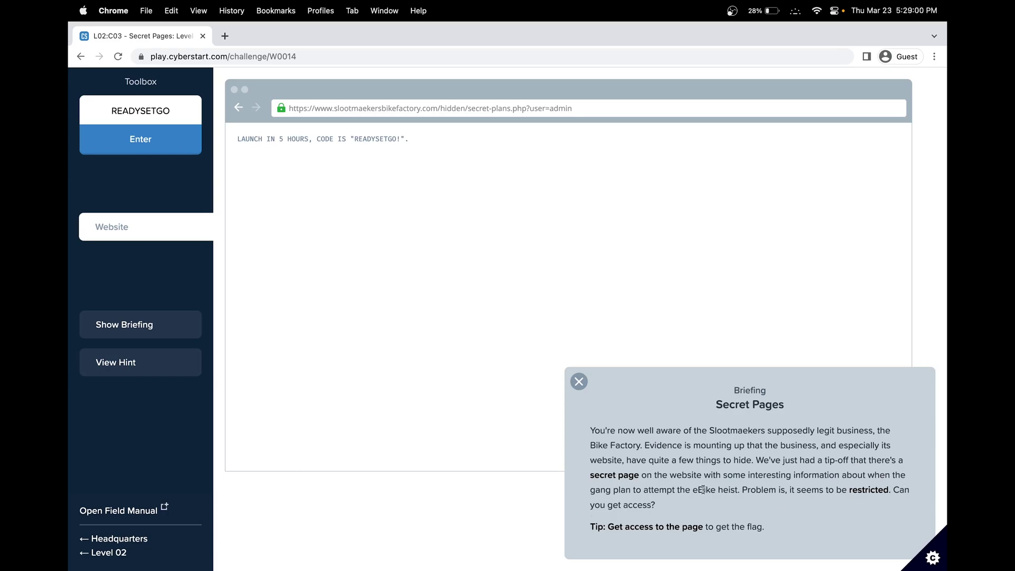
pyautogui.click(281, 140)
pyautogui.doubleClick(281, 140)
pyautogui.press('super+c')
pyautogui.doubleClick(155, 114)
pyautogui.press('super+v')
pyautogui.press('Return')
# Step: Reload the secret-plans page without ?user=admin, then again with it
pyautogui.click(579, 382)
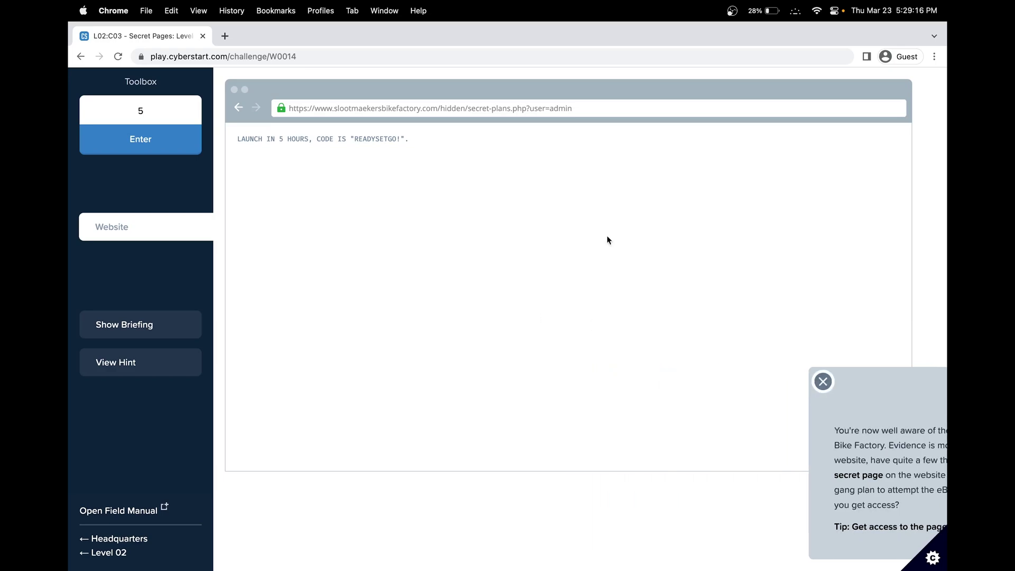
pyautogui.click(607, 108)
pyautogui.click(607, 108)
pyautogui.tripleClick(601, 108)
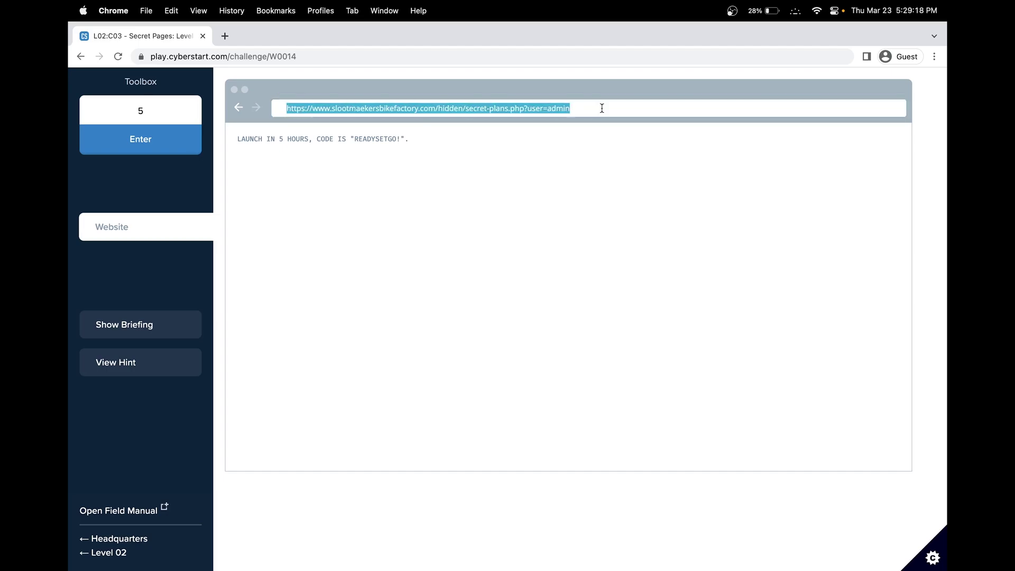
pyautogui.moveTo(601, 108); pyautogui.dragTo(514, 107)
pyautogui.press('super+x')
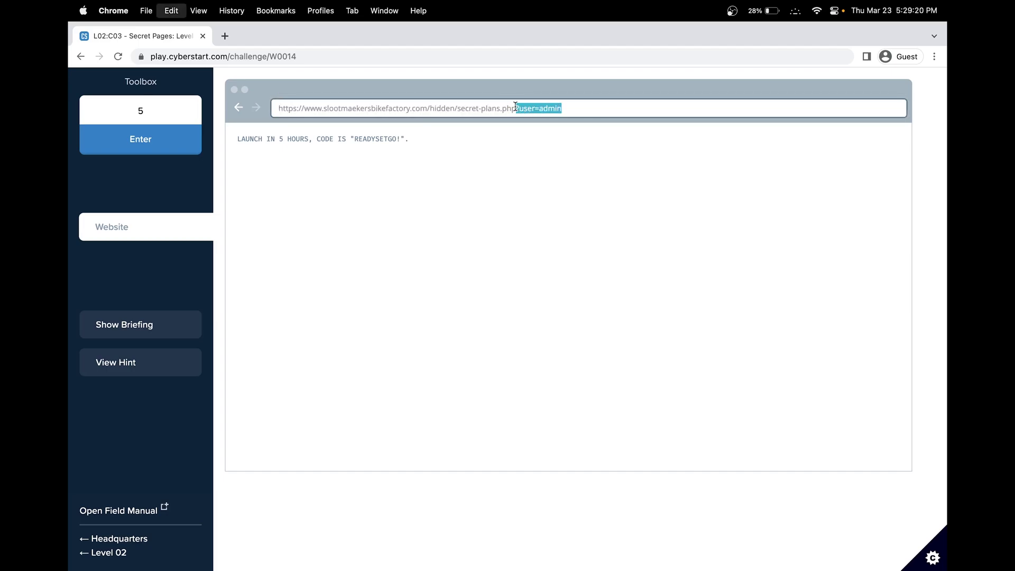
pyautogui.press('Return')
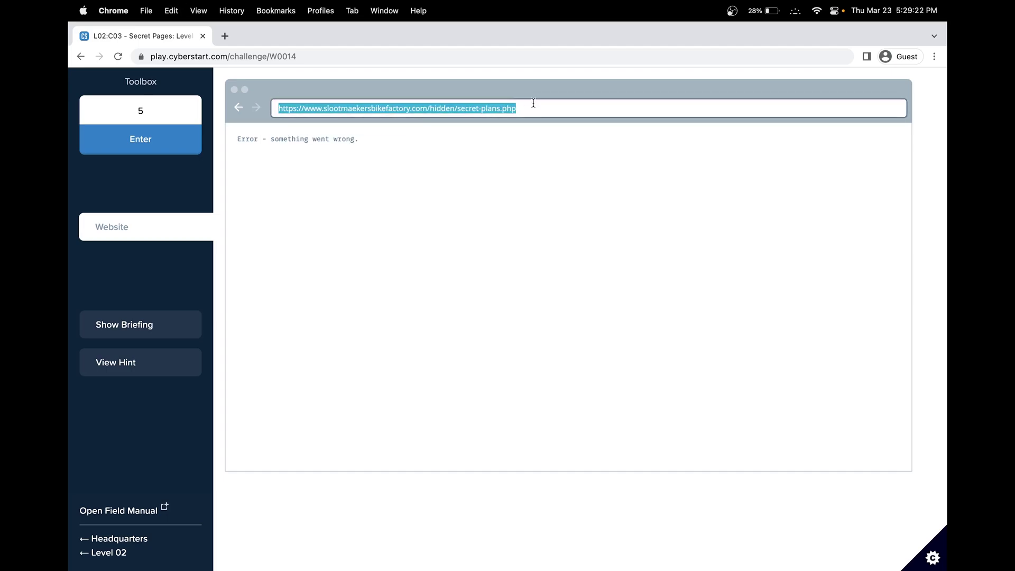
pyautogui.click(534, 103)
pyautogui.press('super+v')
pyautogui.press('Return')
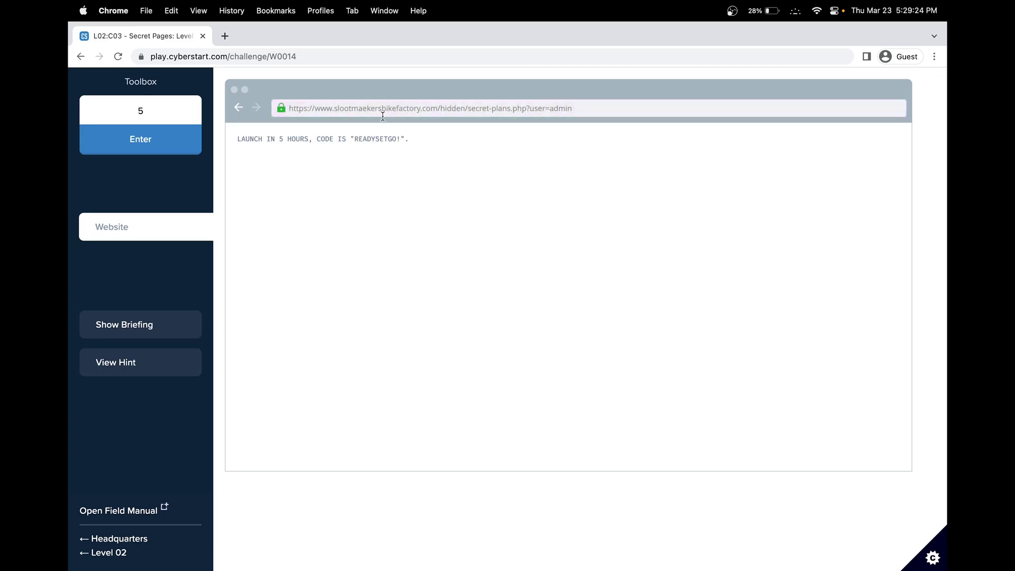
pyautogui.tripleClick(511, 109)
pyautogui.press('Return')
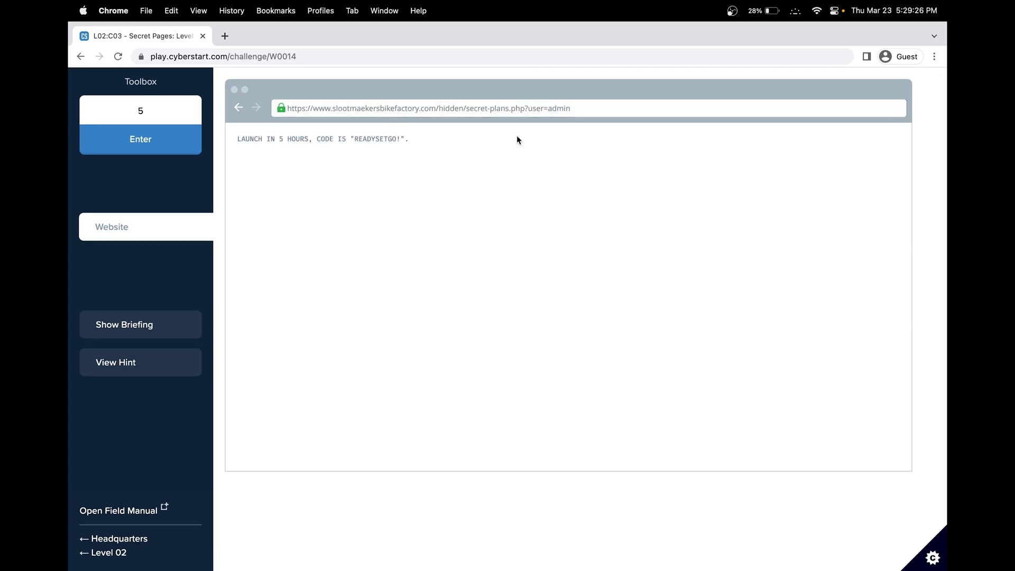
# Step: Submit READYSETGO! with the exclamation mark as the flag and view the URL Manipulation skill
pyautogui.doubleClick(375, 138)
pyautogui.press('super+c')
pyautogui.click(167, 108)
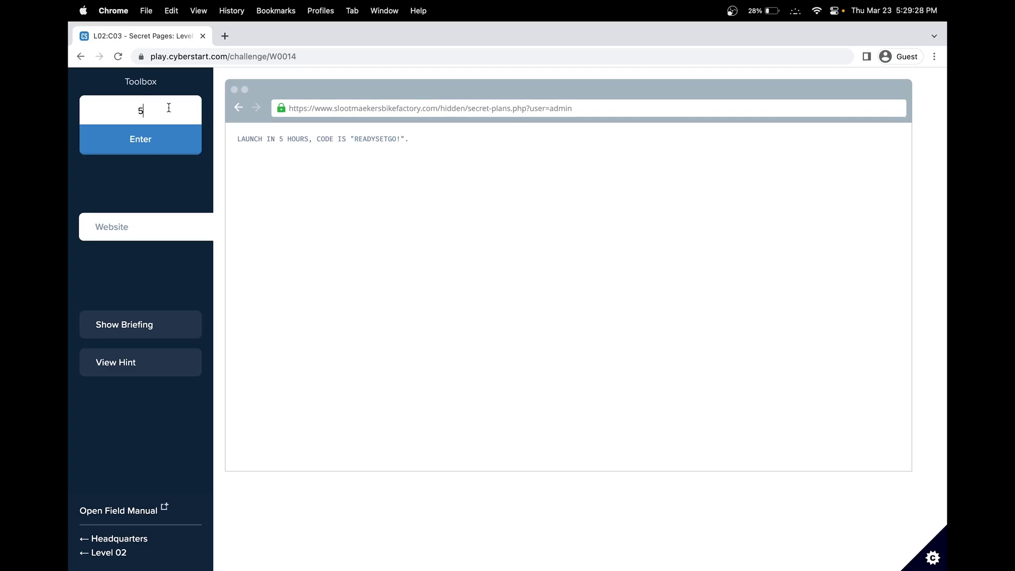
pyautogui.press('super+a')
pyautogui.press('super+v')
pyautogui.write('!')
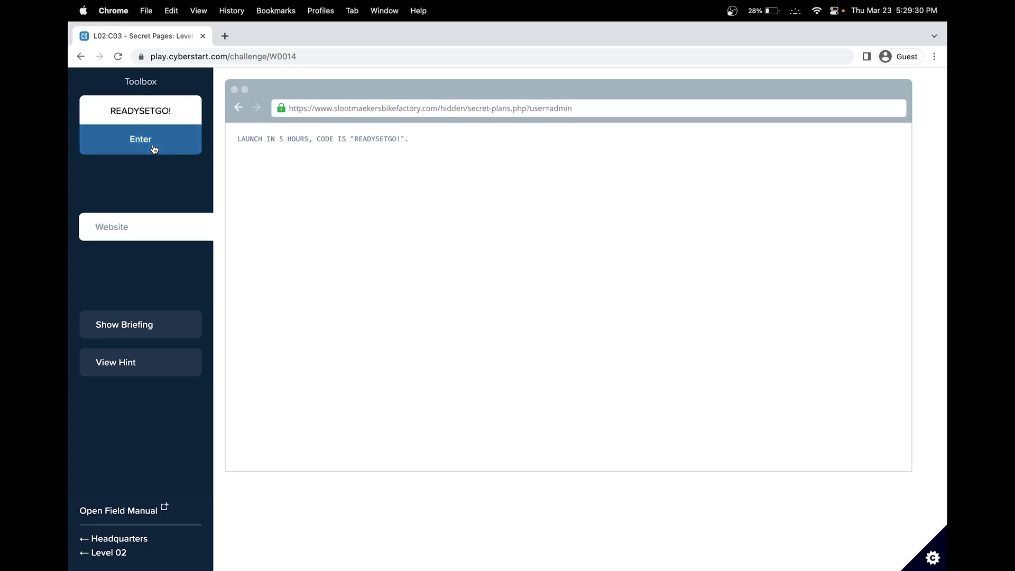
pyautogui.click(161, 146)
pyautogui.click(834, 268)
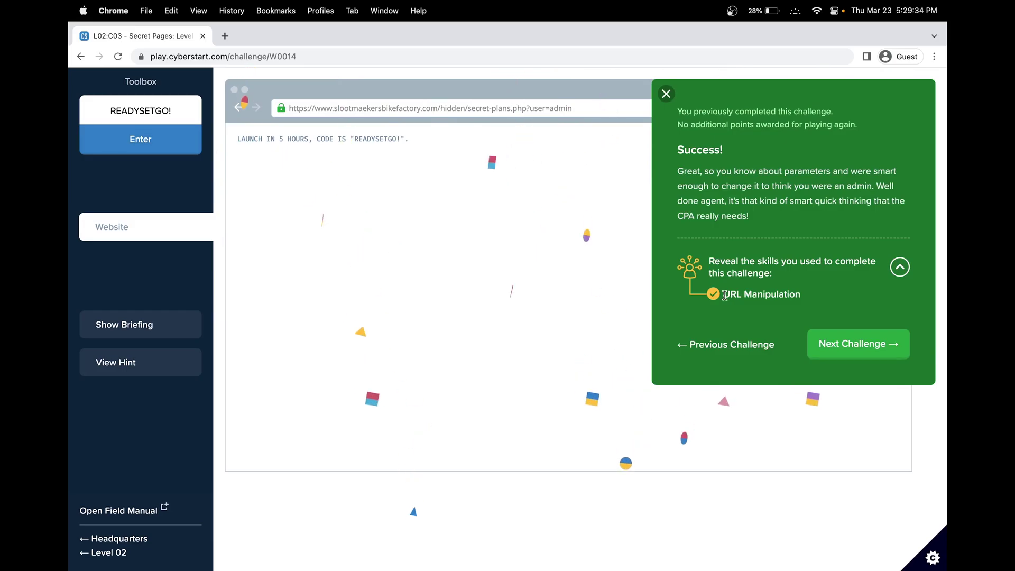
pyautogui.click(858, 344)
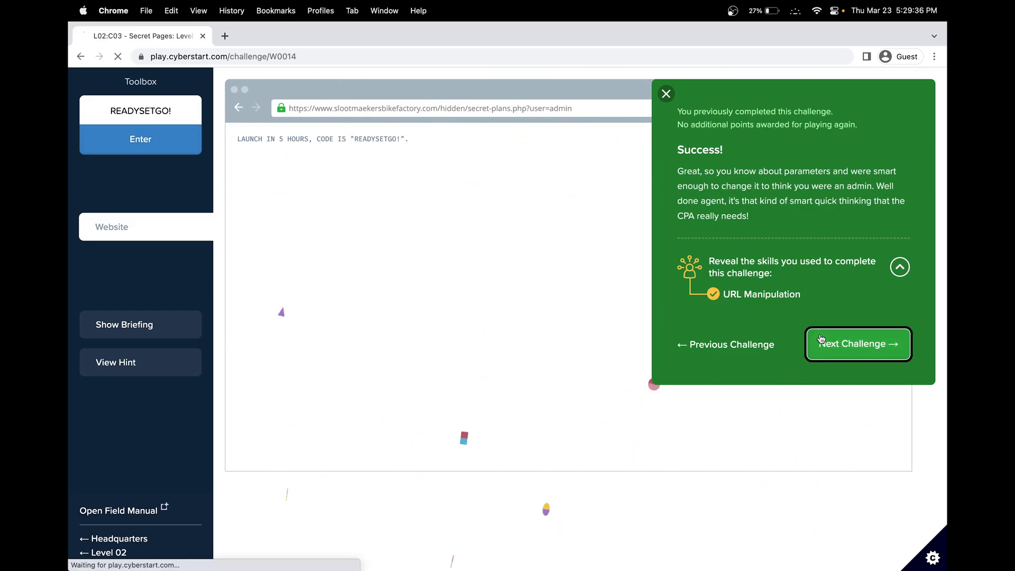
# Step: Start Too Much Text and read the briefing tip about the secret
pyautogui.click(602, 325)
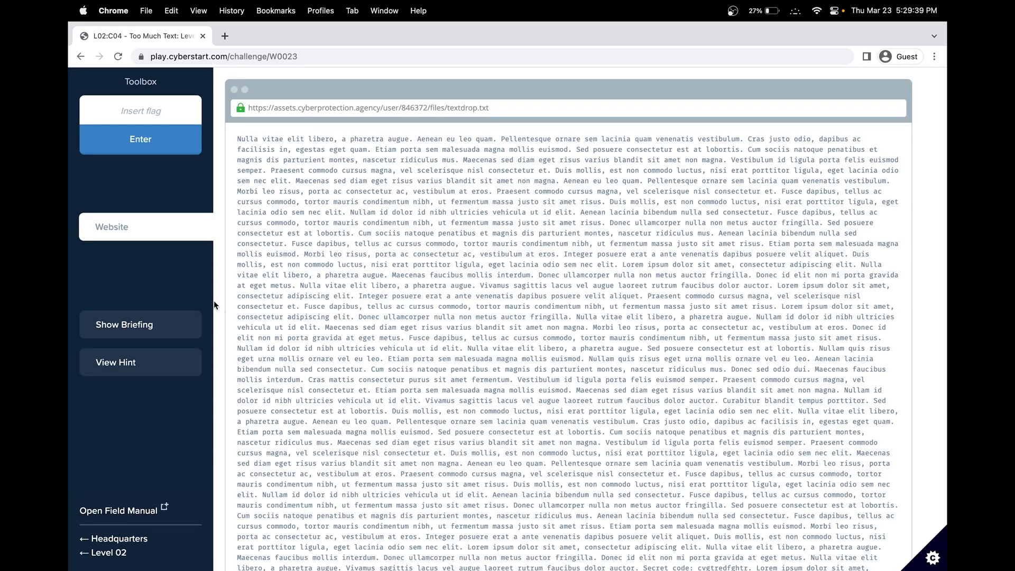
pyautogui.click(159, 324)
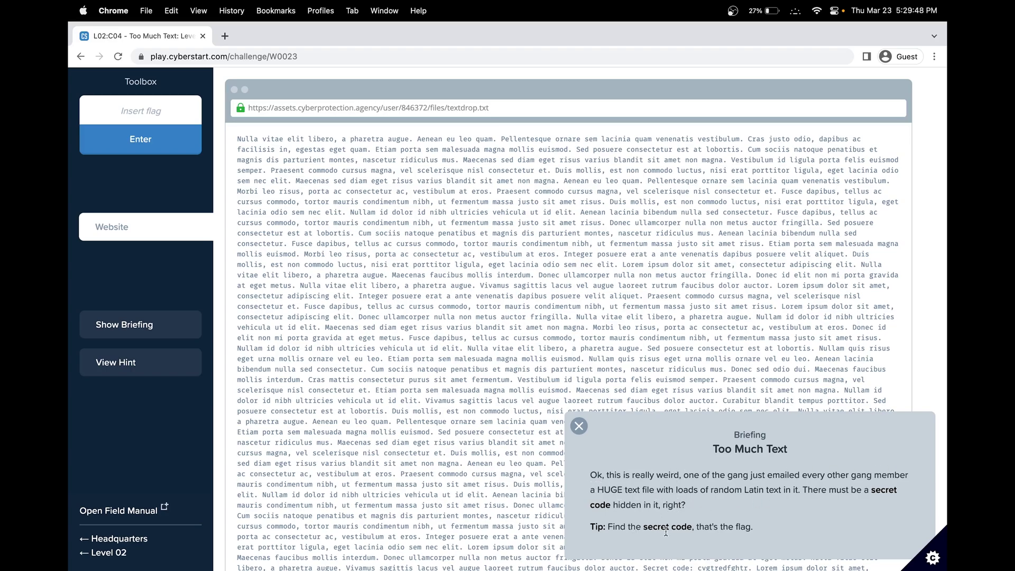
pyautogui.doubleClick(651, 528)
pyautogui.click(579, 426)
pyautogui.scroll(-3, 590, 324)
pyautogui.scroll(3, 590, 324)
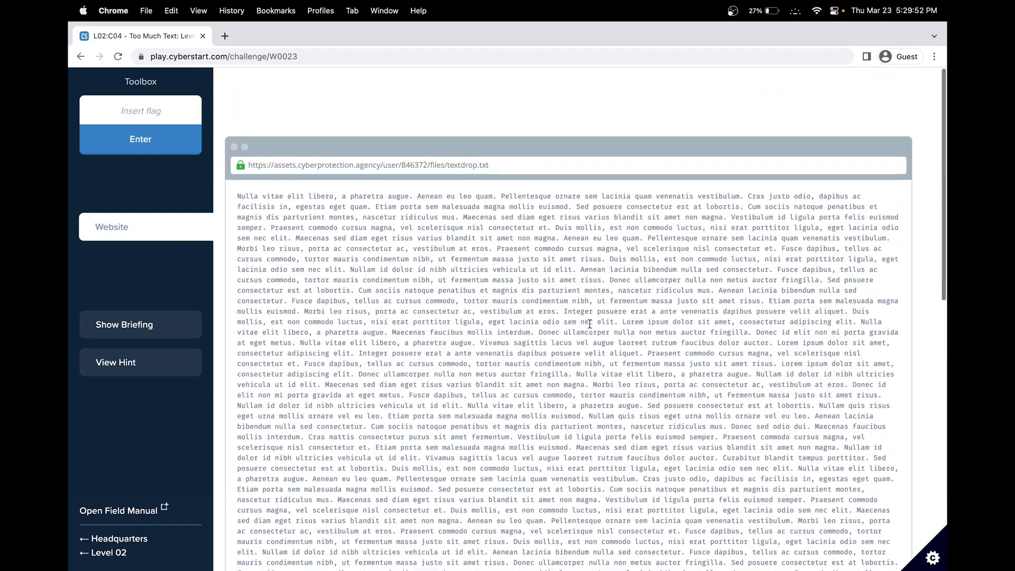
pyautogui.press('super+f')
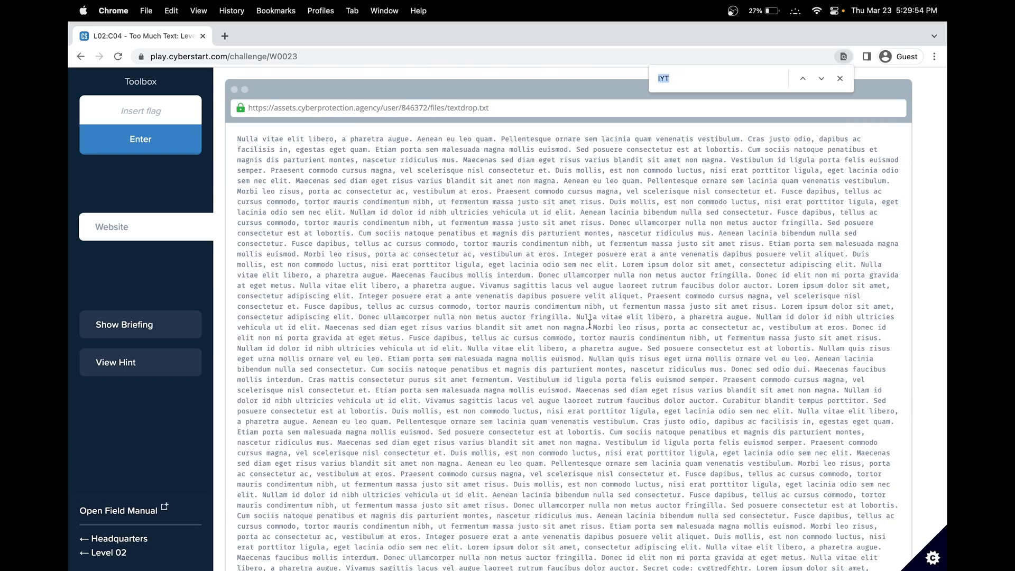
pyautogui.write('secret')
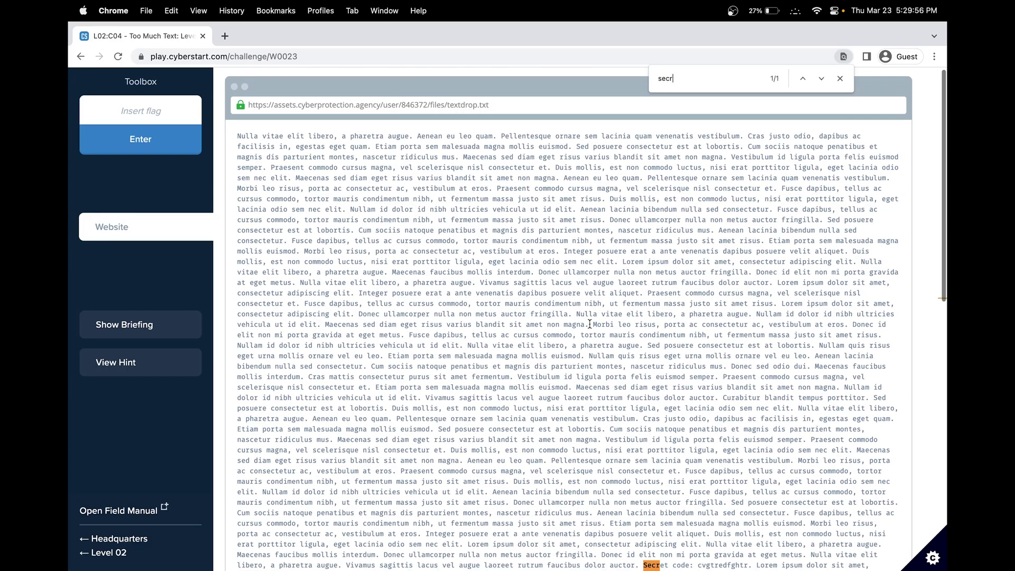
pyautogui.scroll(-4, 606, 363)
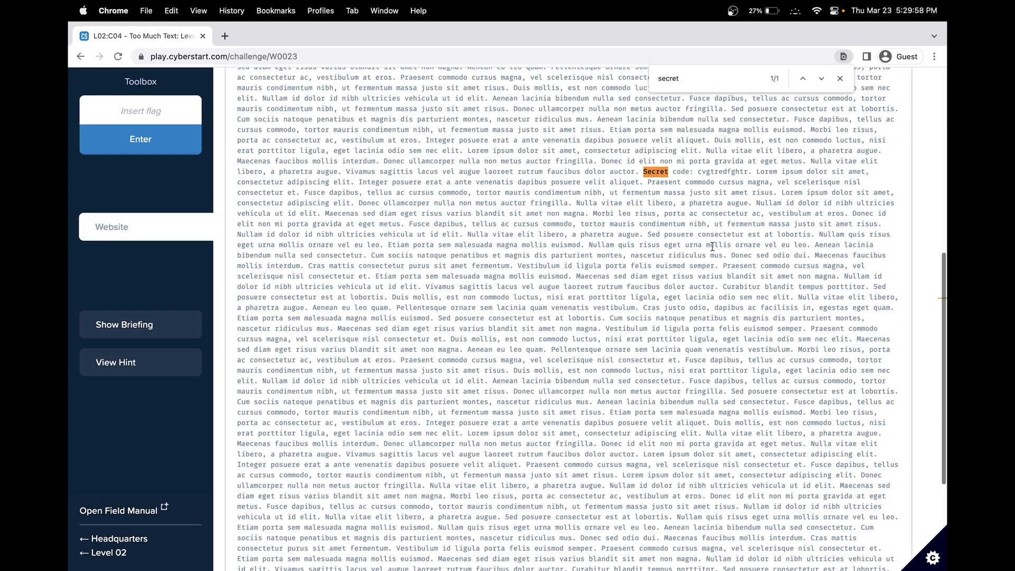
pyautogui.doubleClick(716, 175)
pyautogui.press('super+c')
pyautogui.click(174, 110)
pyautogui.press('super+v')
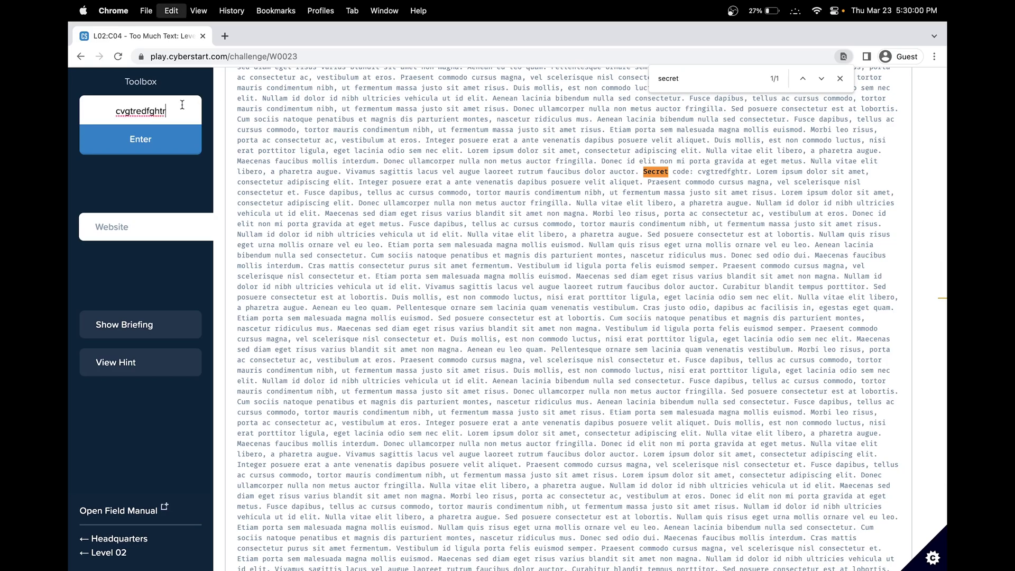
pyautogui.click(141, 140)
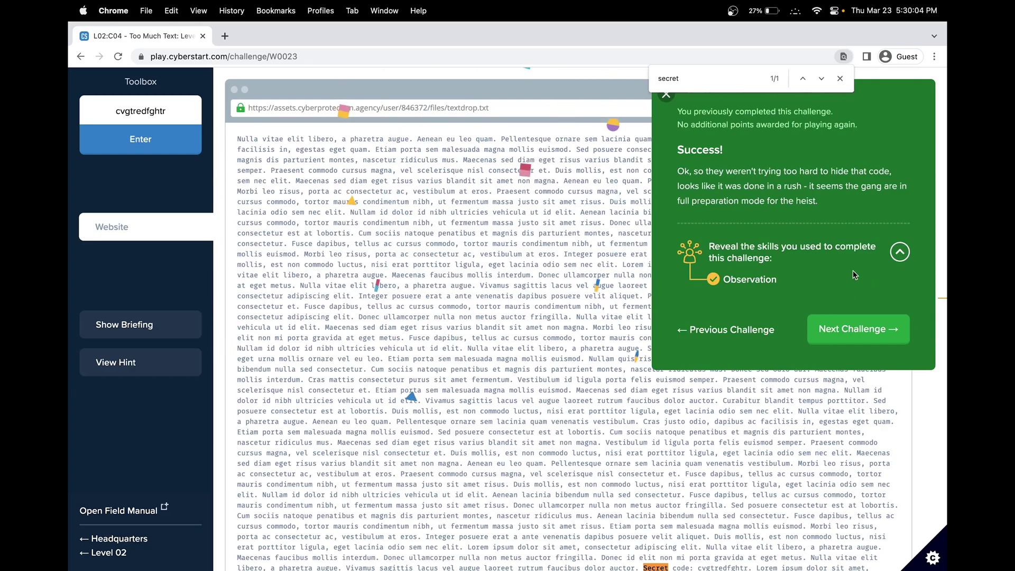
pyautogui.scroll(-5, 530, 468)
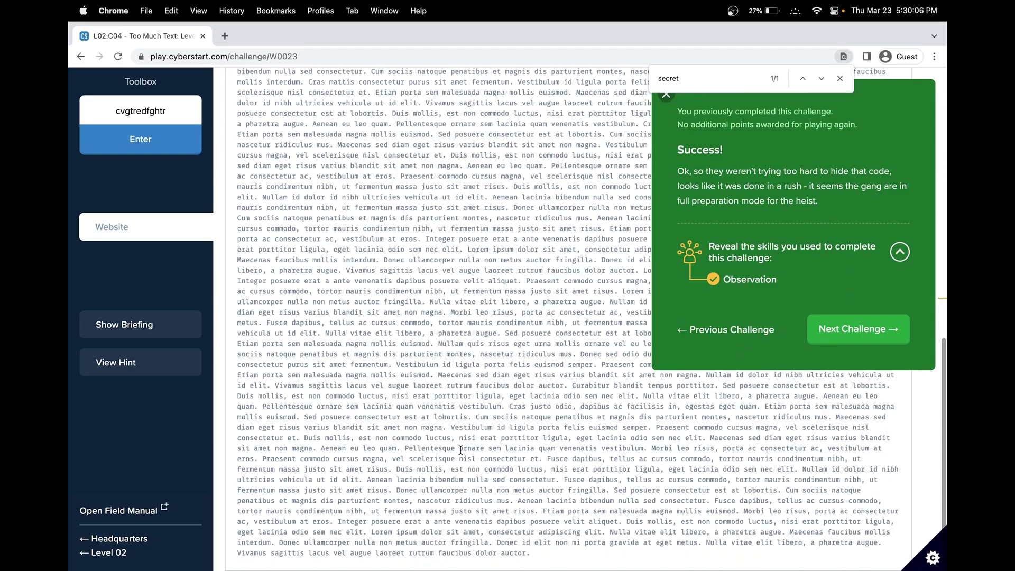
pyautogui.scroll(2, 476, 344)
pyautogui.click(859, 327)
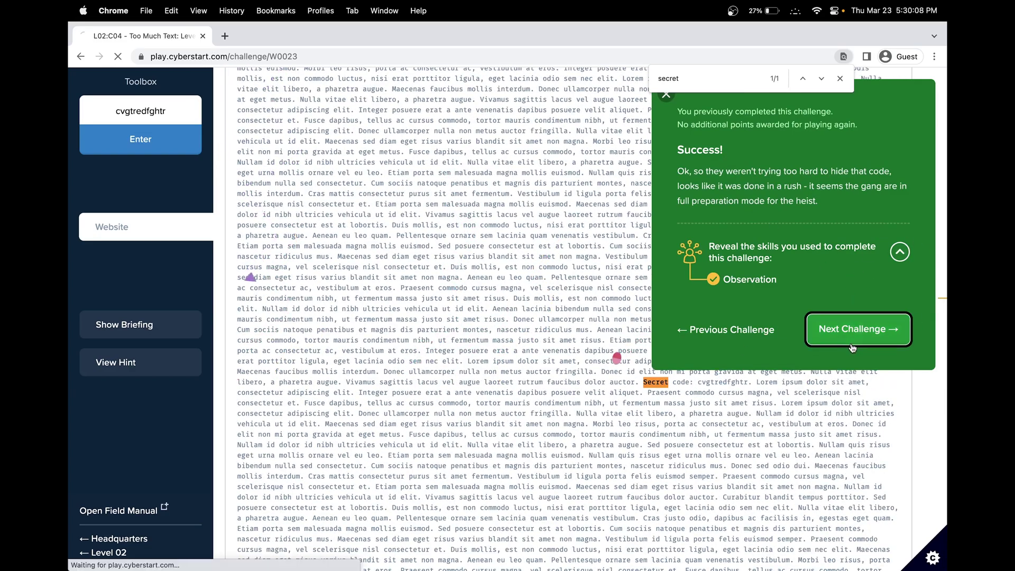
# Step: Start More Broken Bicycles, show its briefing, and scroll to the broken Pro Falcon saddle image
pyautogui.click(518, 336)
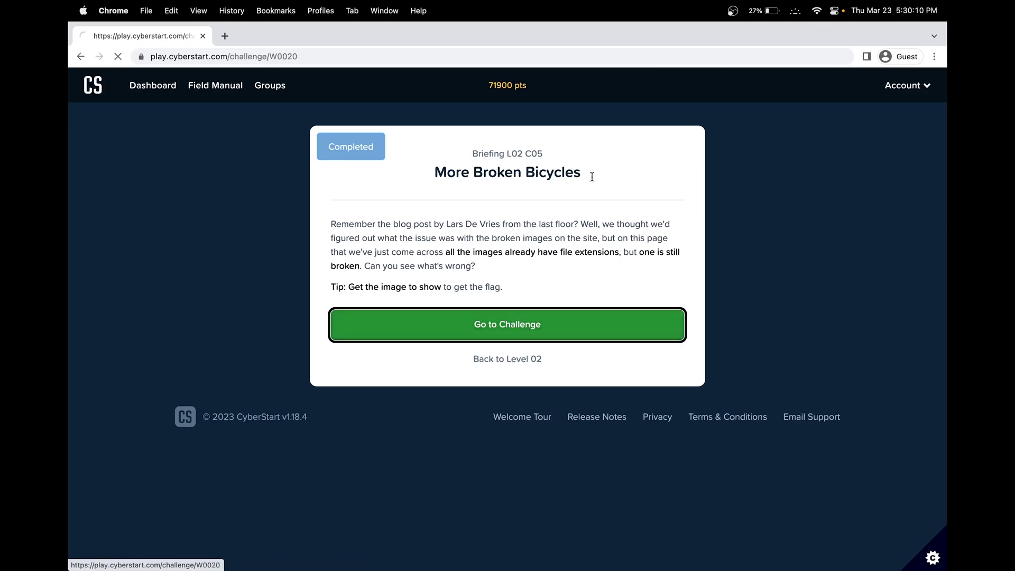
pyautogui.click(165, 335)
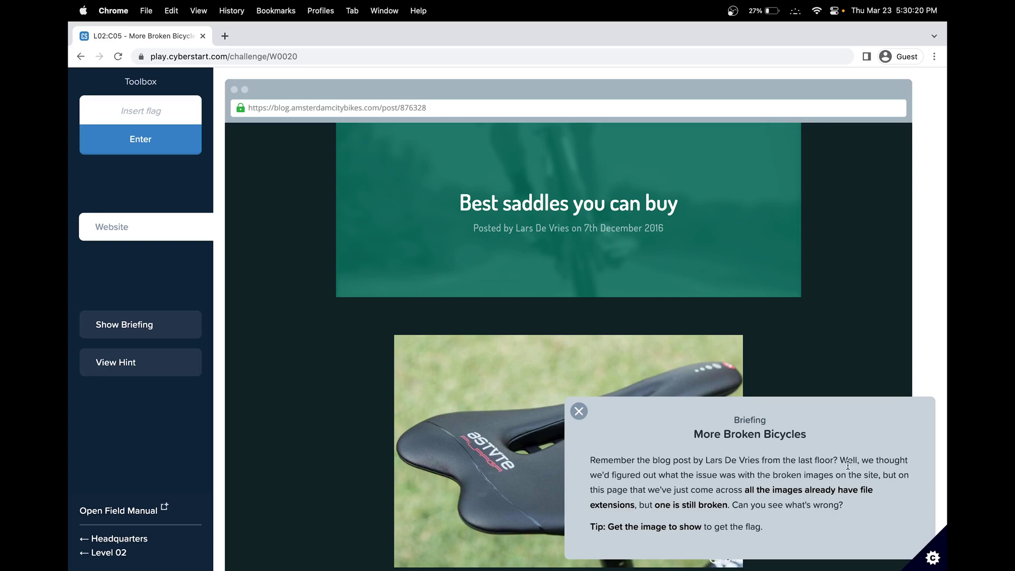
pyautogui.scroll(-5, 492, 502)
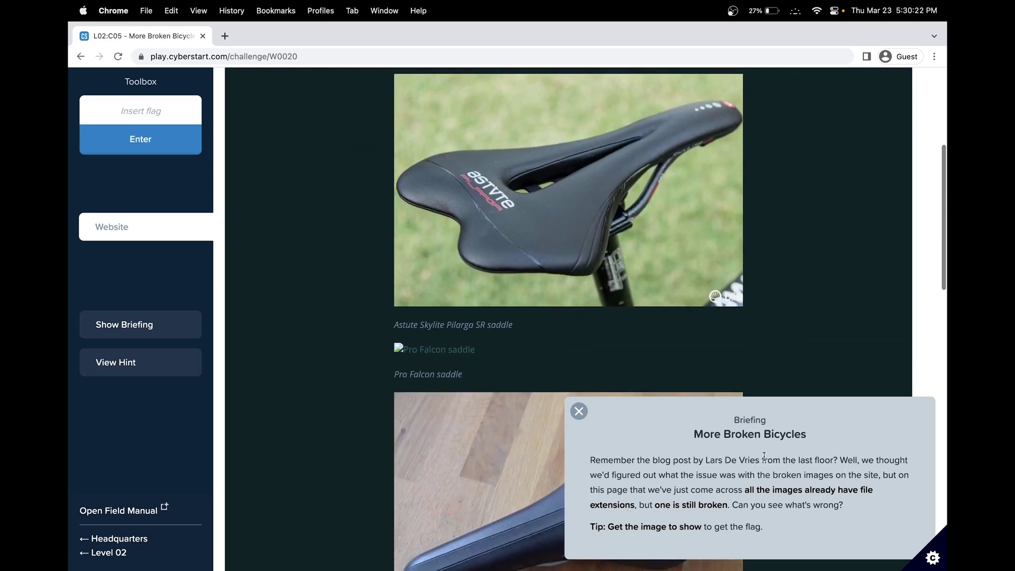
pyautogui.scroll(-2, 474, 449)
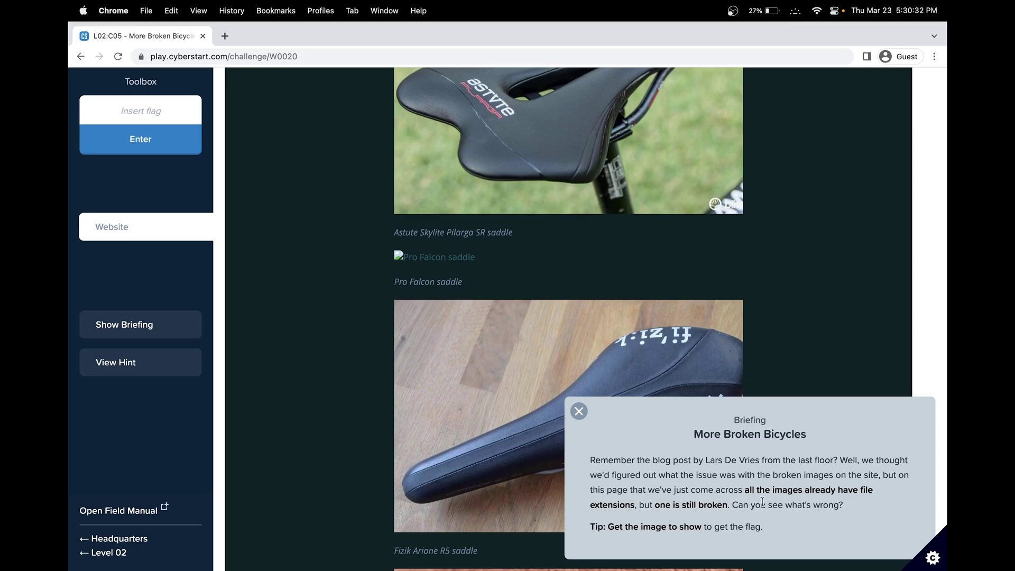
# Step: Inspect the broken Pro Falcon image's markup and compare it with the working Fizik image's source
pyautogui.click(579, 411)
pyautogui.rightClick(456, 255)
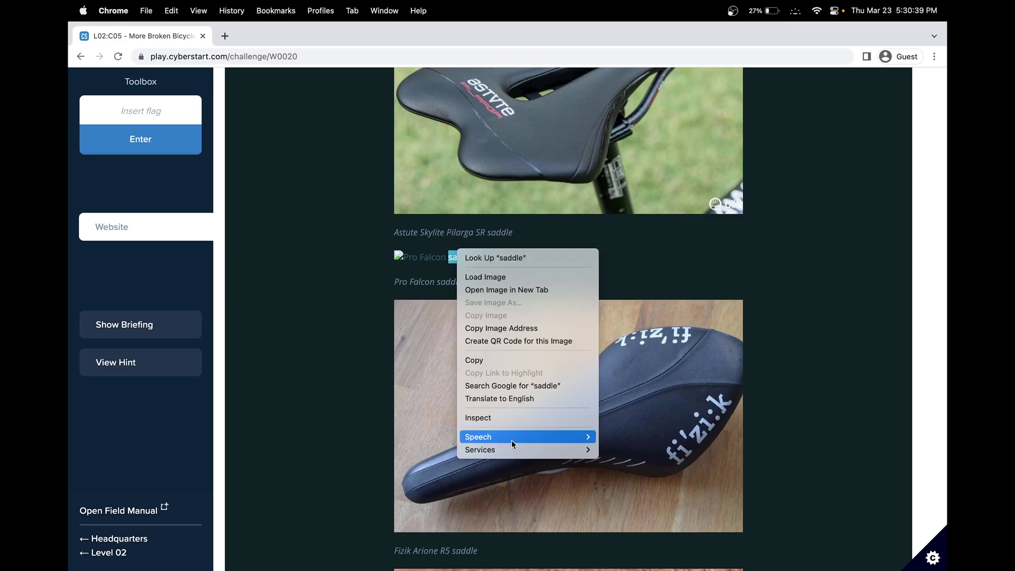
pyautogui.click(490, 419)
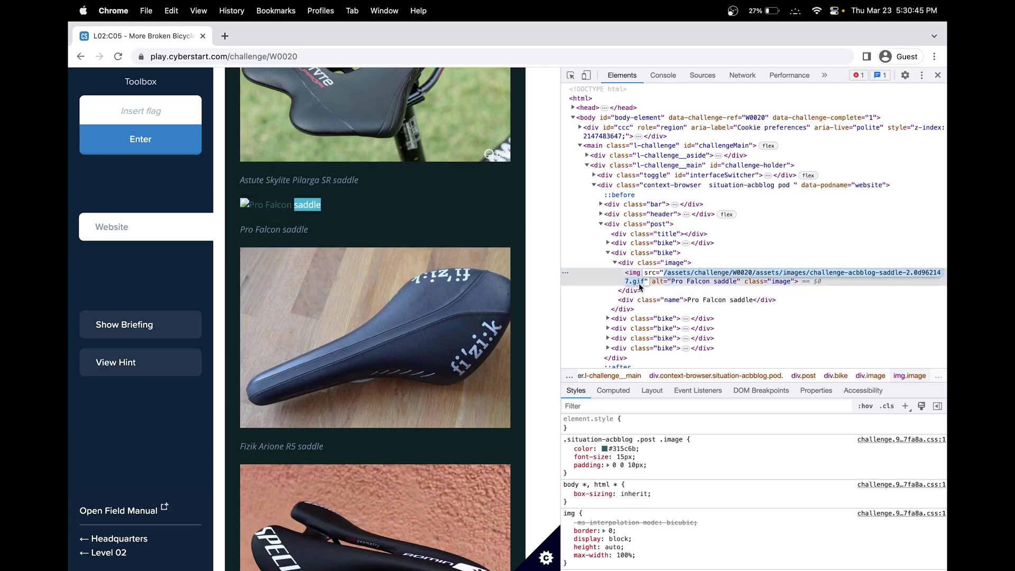
pyautogui.click(661, 289)
pyautogui.click(608, 318)
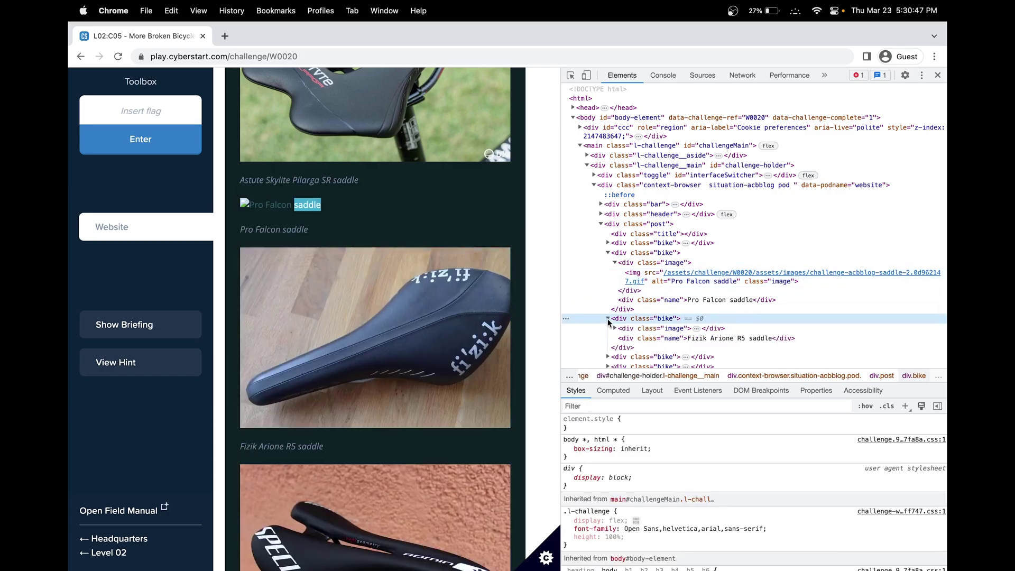
pyautogui.scroll(-1, 630, 324)
pyautogui.click(614, 303)
pyautogui.moveTo(688, 314)
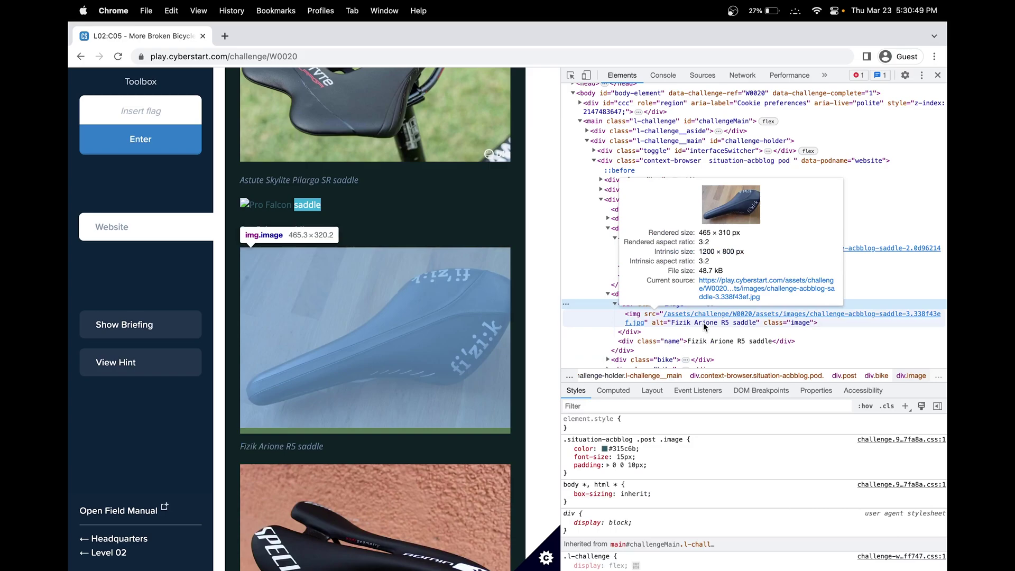
pyautogui.scroll(-1, 703, 312)
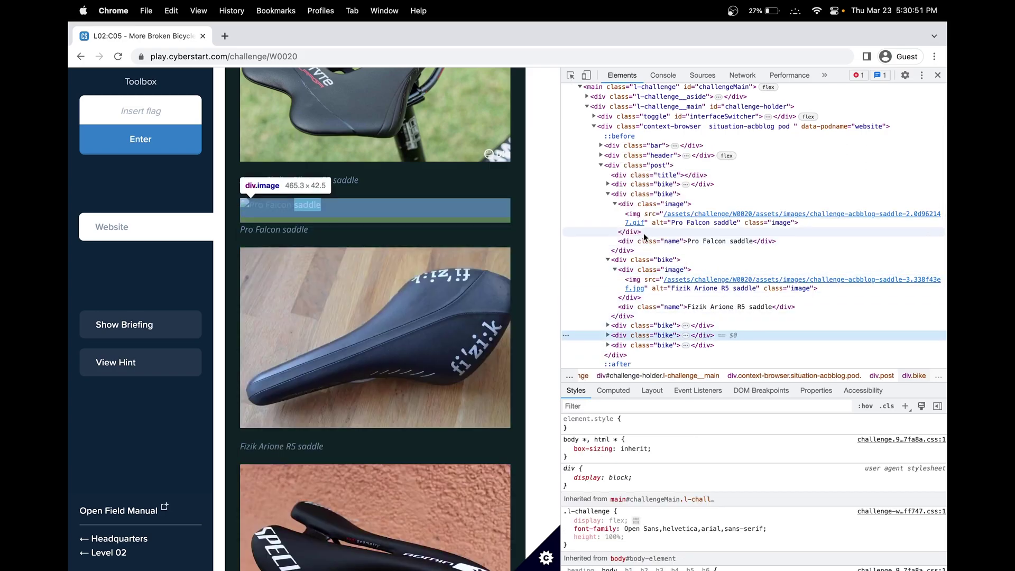
# Step: Change the Pro Falcon image source extension from .gif to .jpg
pyautogui.click(644, 228)
pyautogui.doubleClick(644, 227)
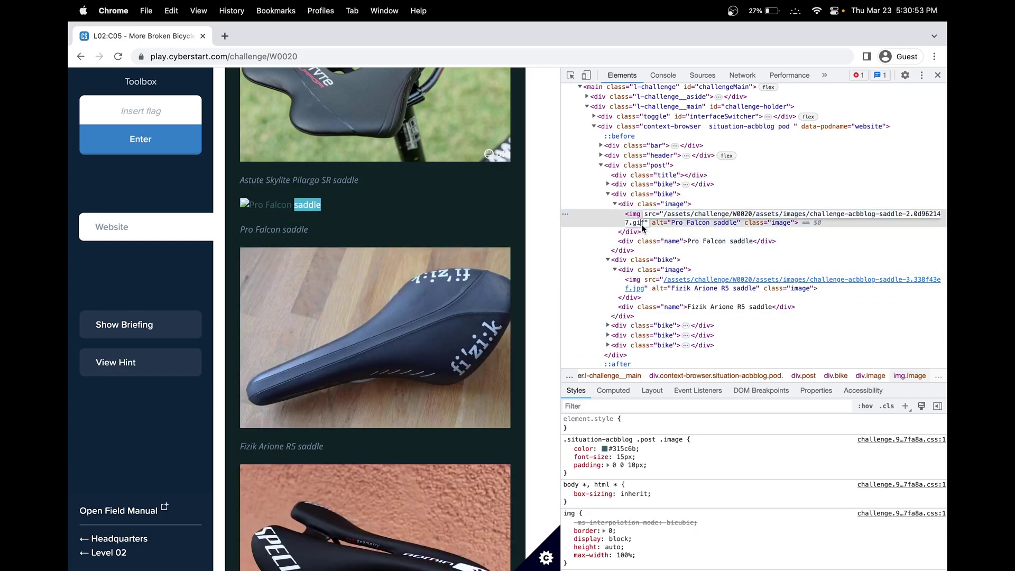
pyautogui.press('BackSpace')
pyautogui.press('BackSpace')
pyautogui.press('BackSpace')
pyautogui.write('jpg')
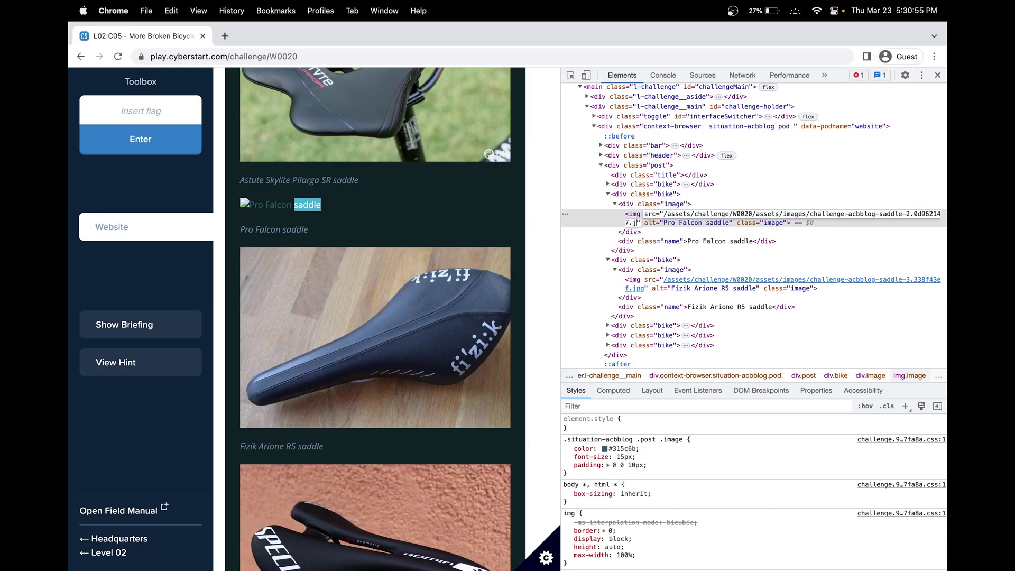
pyautogui.press('Return')
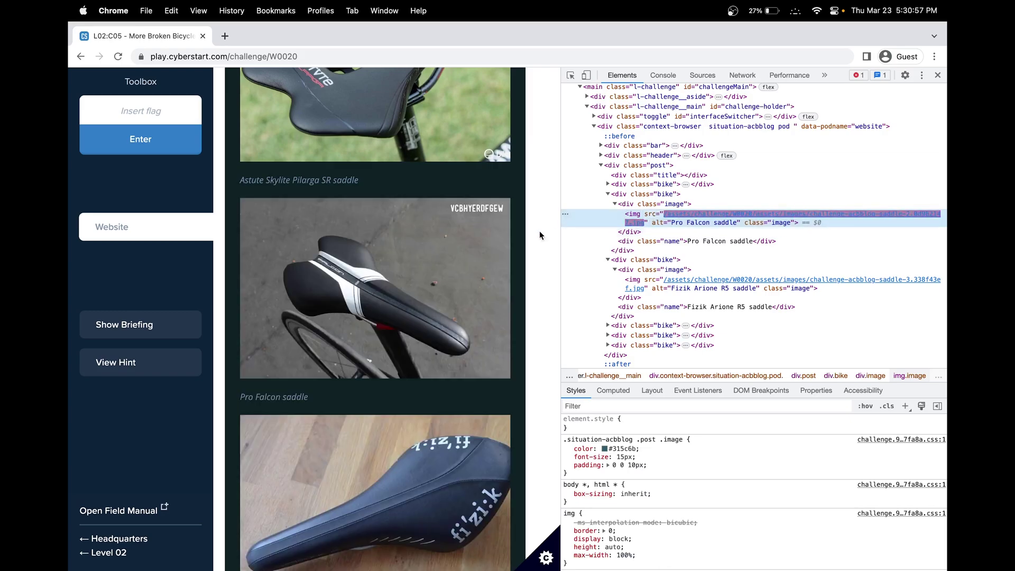
pyautogui.click(939, 76)
pyautogui.click(149, 104)
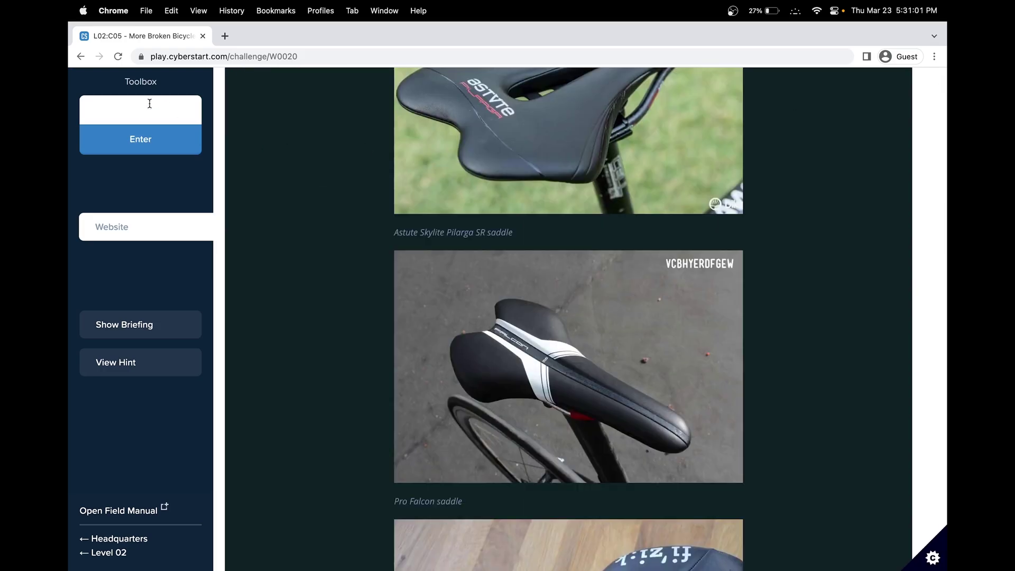
pyautogui.write('VCBHYERDFGEW')
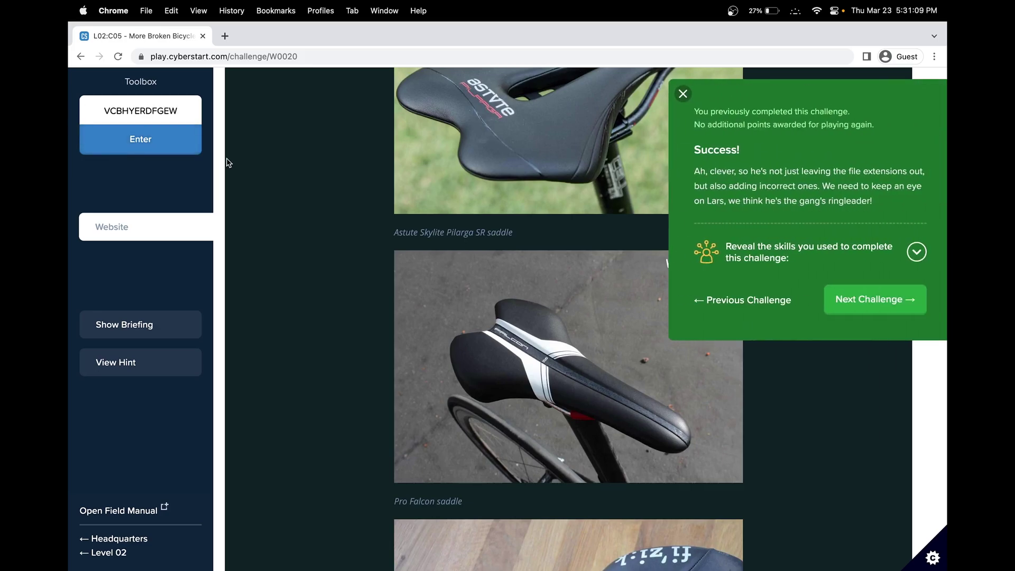
pyautogui.click(825, 248)
pyautogui.click(866, 355)
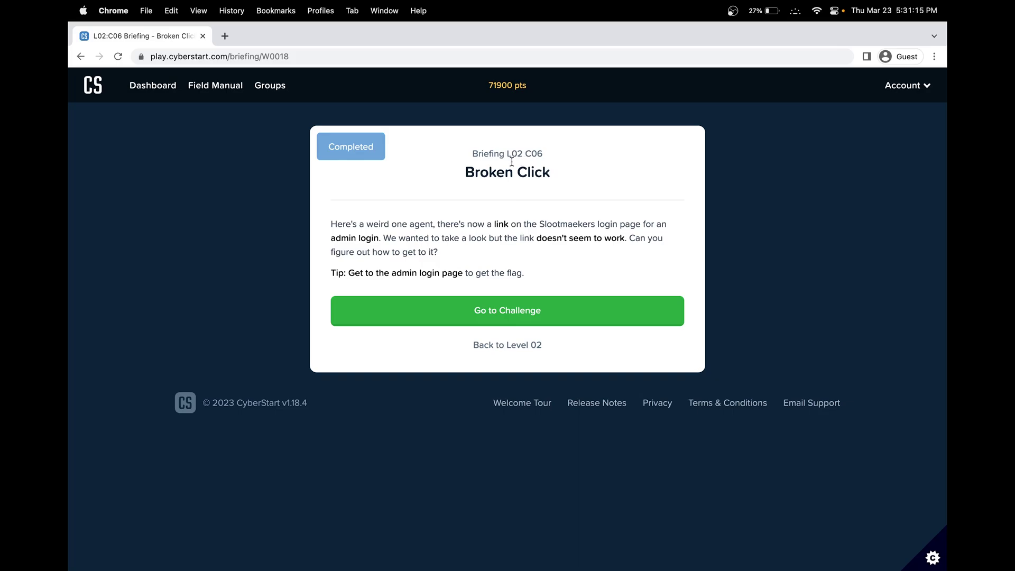
# Step: Start the Broken Click challenge and read through its briefing
pyautogui.click(542, 317)
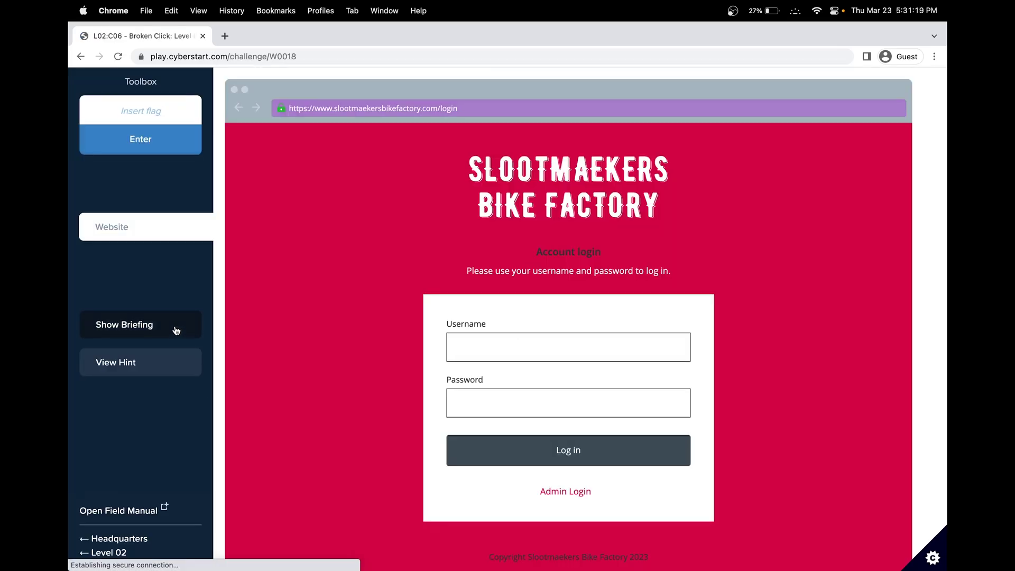
pyautogui.click(174, 329)
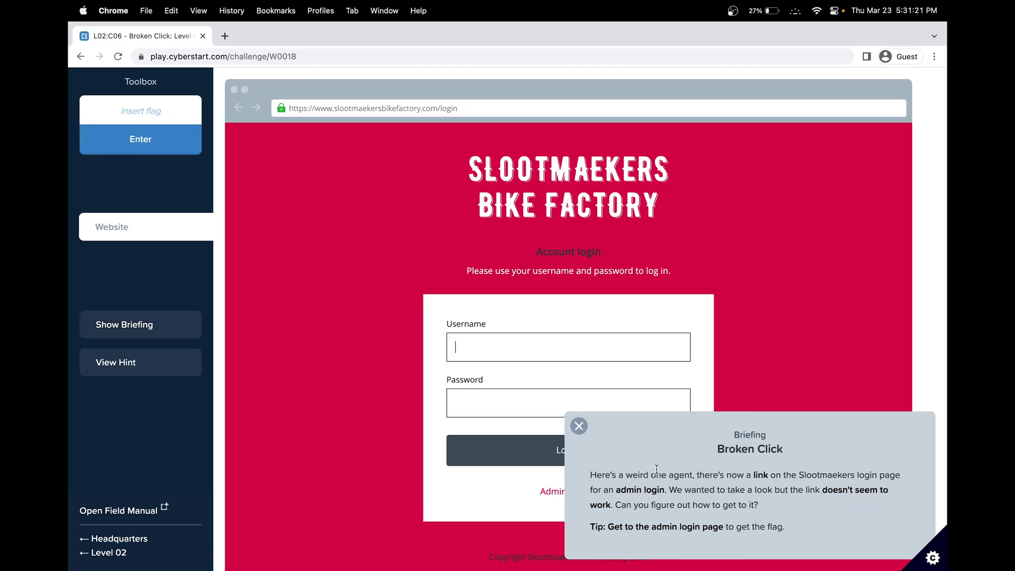
pyautogui.scroll(-2, 725, 403)
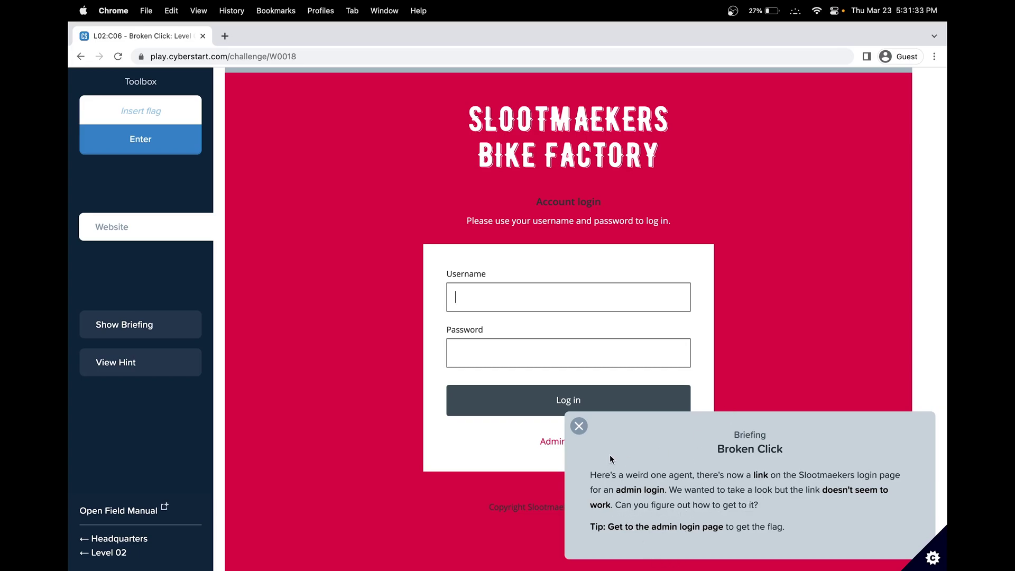
pyautogui.click(579, 426)
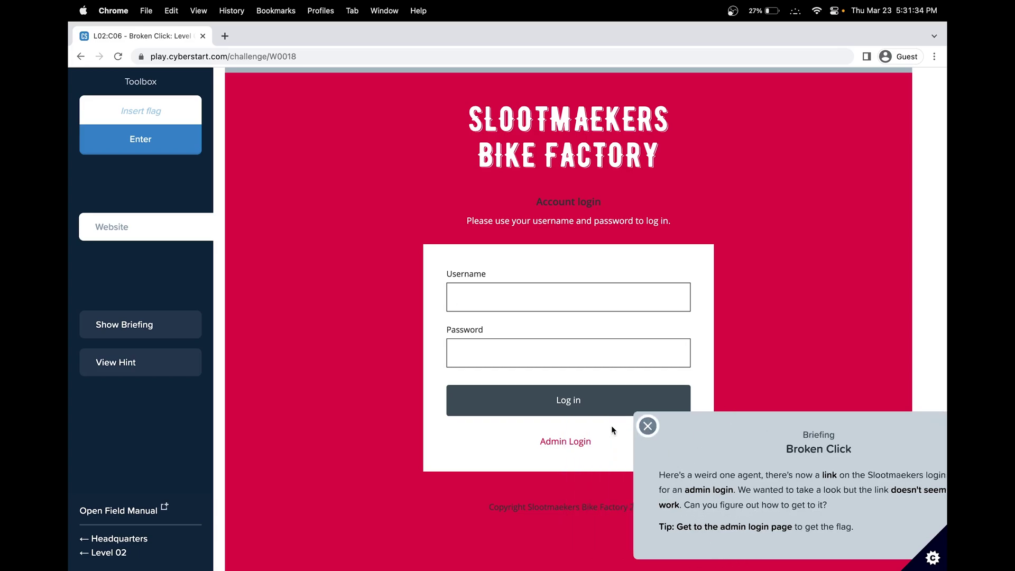
# Step: Try the Admin Login link twice and see that it goes nowhere
pyautogui.click(569, 447)
pyautogui.scroll(2, 569, 449)
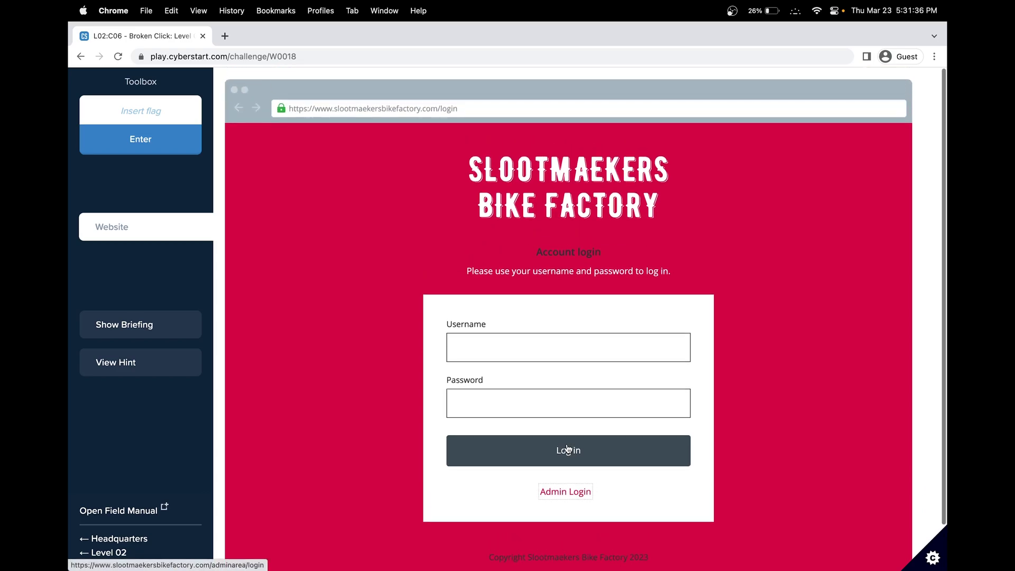
pyautogui.click(557, 506)
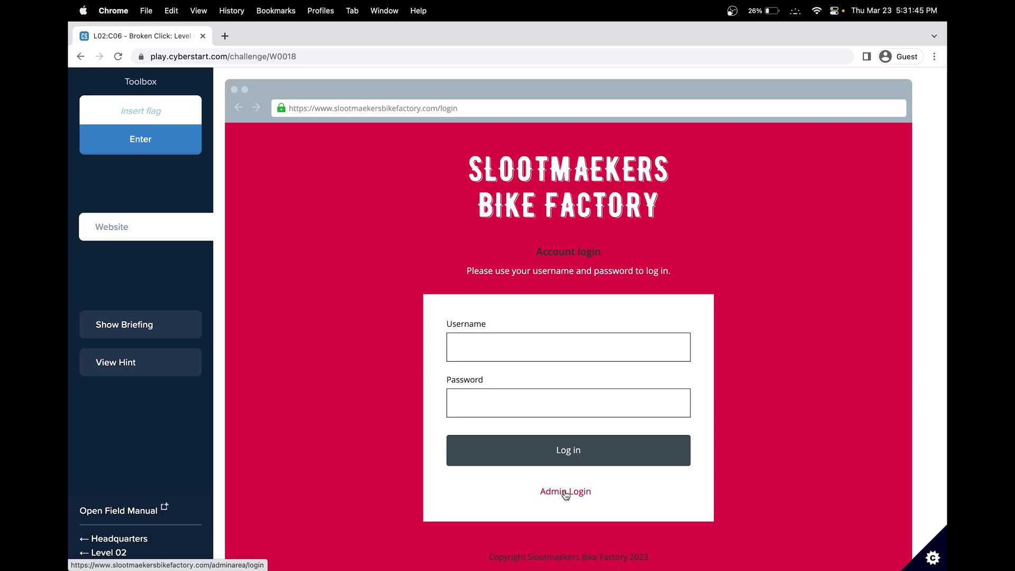
# Step: Inspect the Admin Login link to find its /adminarea/login href, disabled by return false
pyautogui.rightClick(566, 495)
pyautogui.click(587, 525)
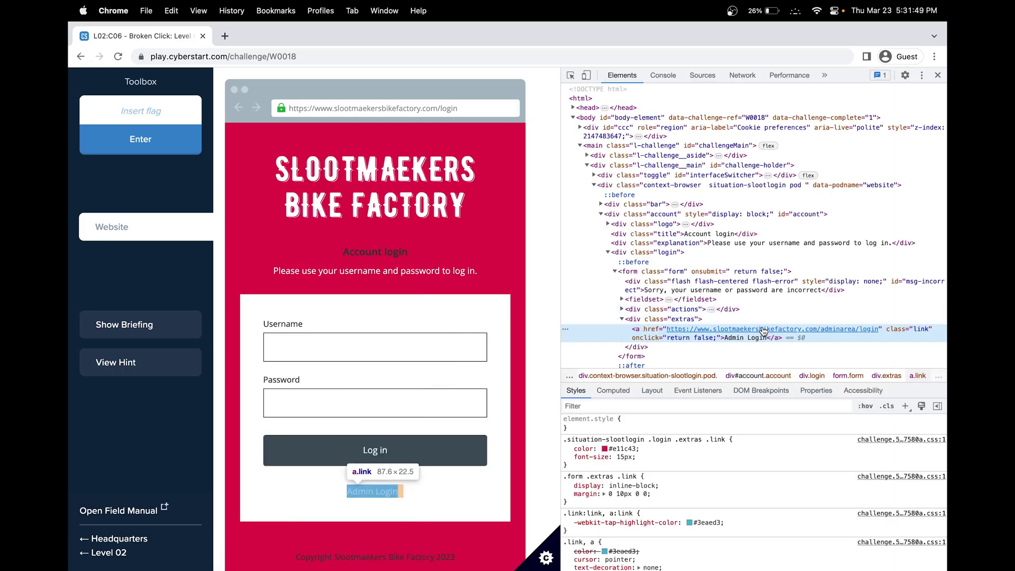
pyautogui.keyDown('super'); pyautogui.click(764, 329); pyautogui.keyUp('super')
pyautogui.press('super+alt+Left')
pyautogui.press('super+alt+Right')
pyautogui.press('super+w')
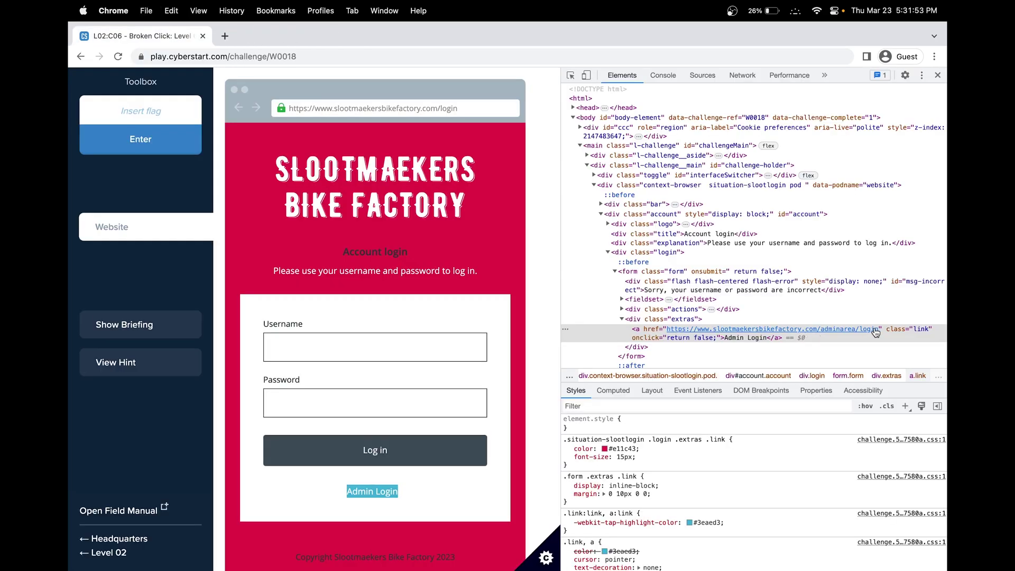
pyautogui.moveTo(879, 328); pyautogui.dragTo(783, 333)
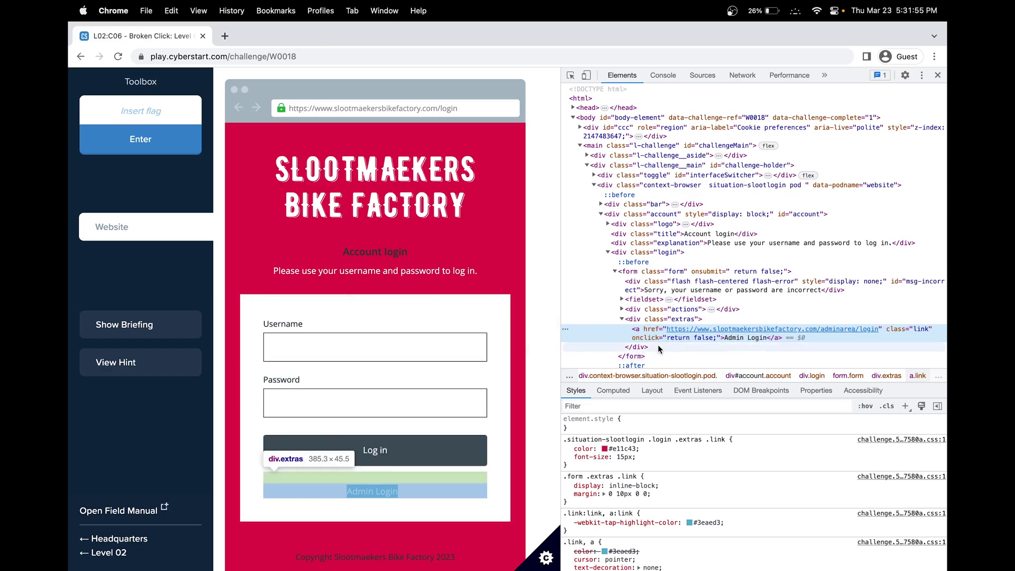
pyautogui.rightClick(690, 329)
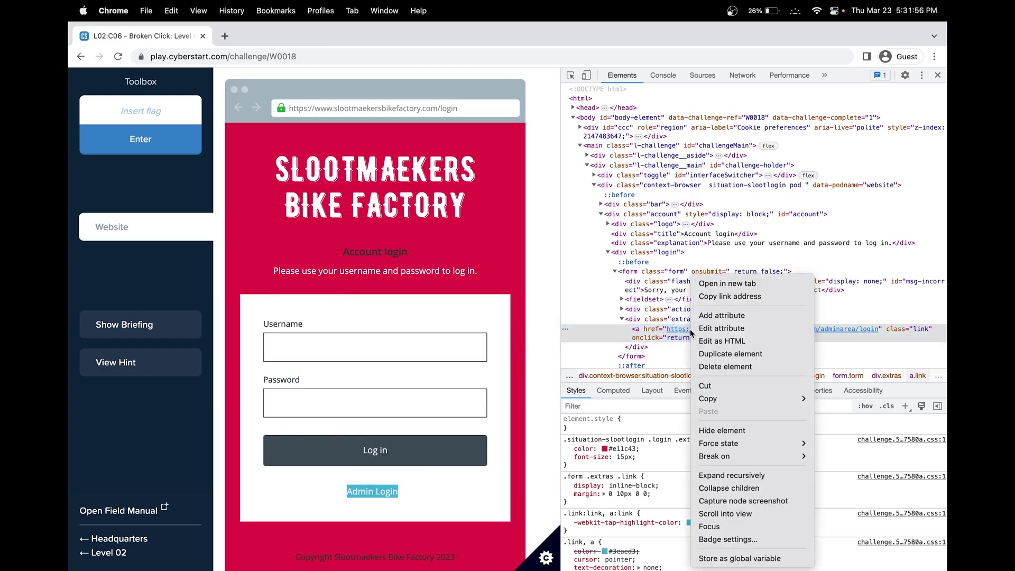
pyautogui.click(443, 106)
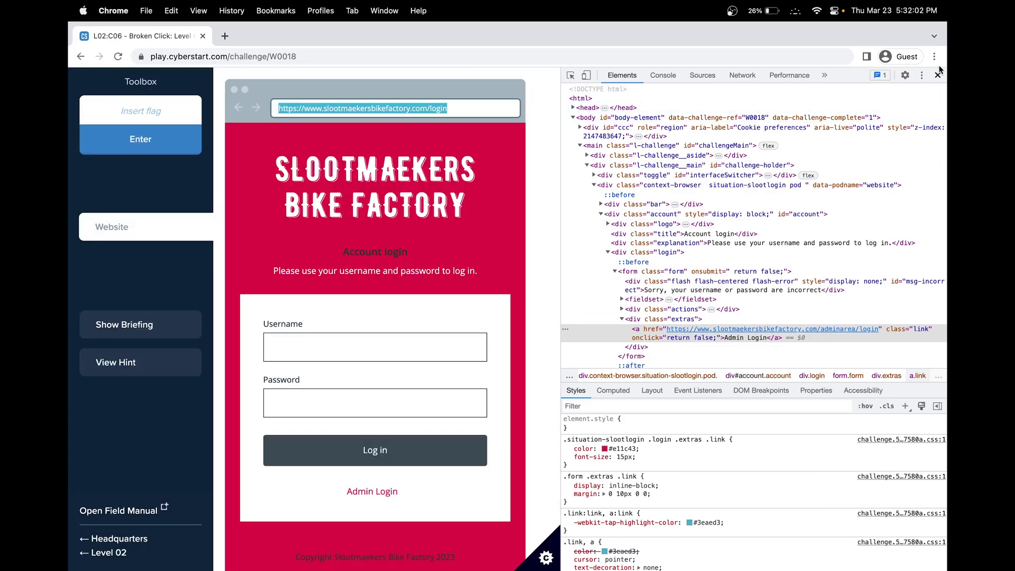
pyautogui.click(939, 75)
# Step: Edit the simulated address to /adminarea/login and load the admin area page
pyautogui.click(429, 107)
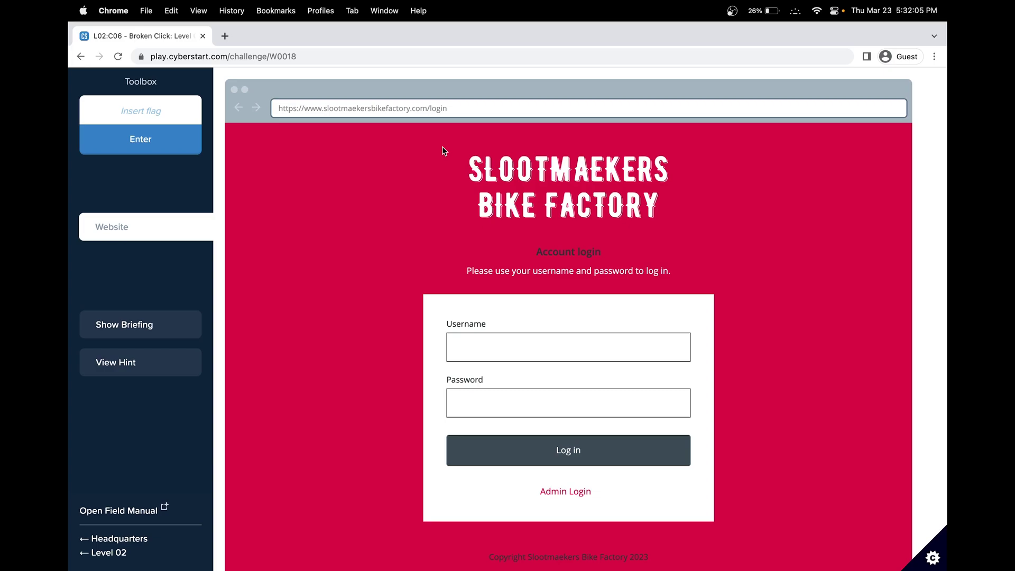
pyautogui.write('adminarea/')
pyautogui.press('Return')
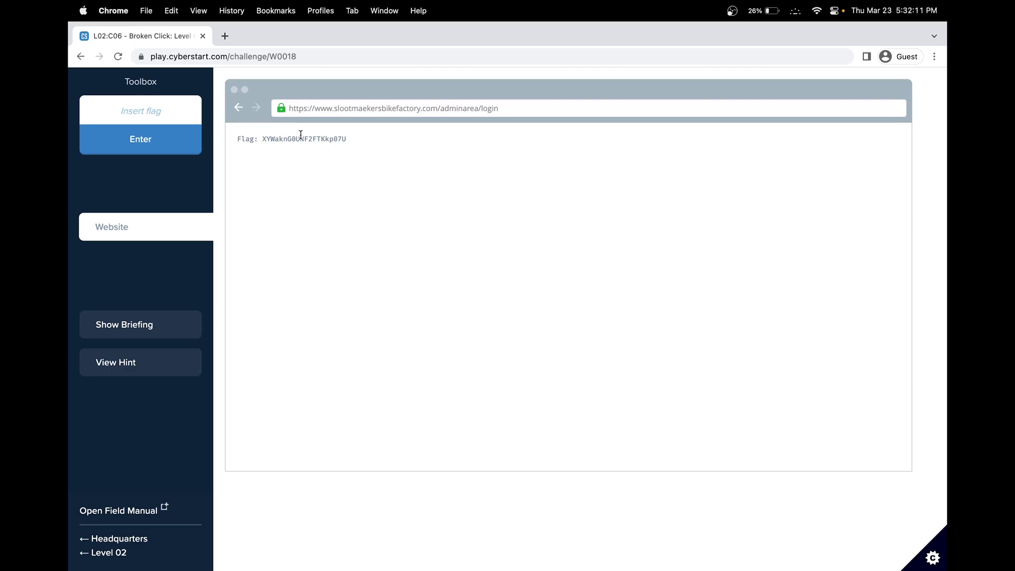
# Step: Copy the revealed flag from the admin page into the flag field and submit it
pyautogui.doubleClick(300, 139)
pyautogui.press('super+c')
pyautogui.click(158, 109)
pyautogui.press('super+v')
pyautogui.click(165, 146)
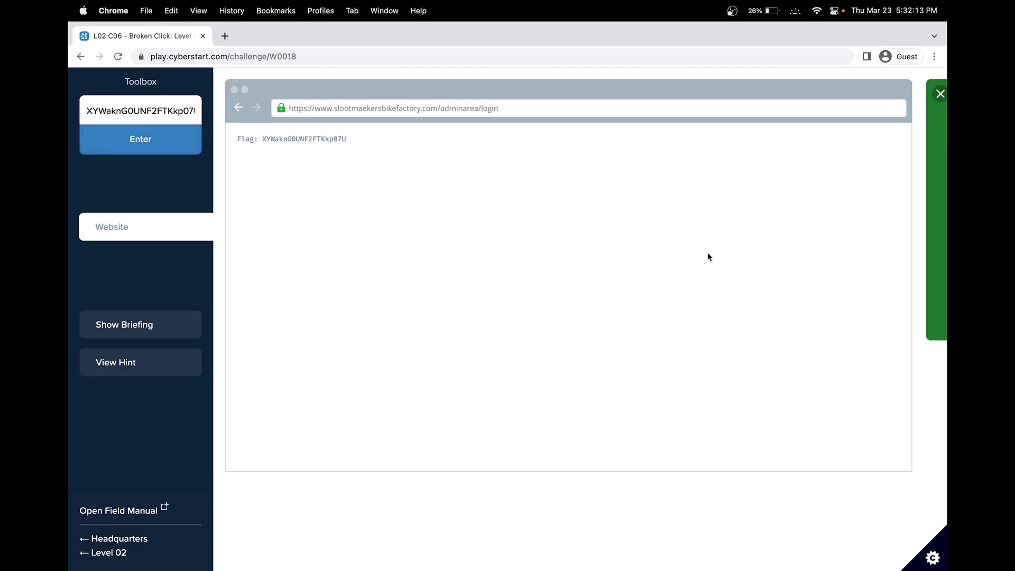